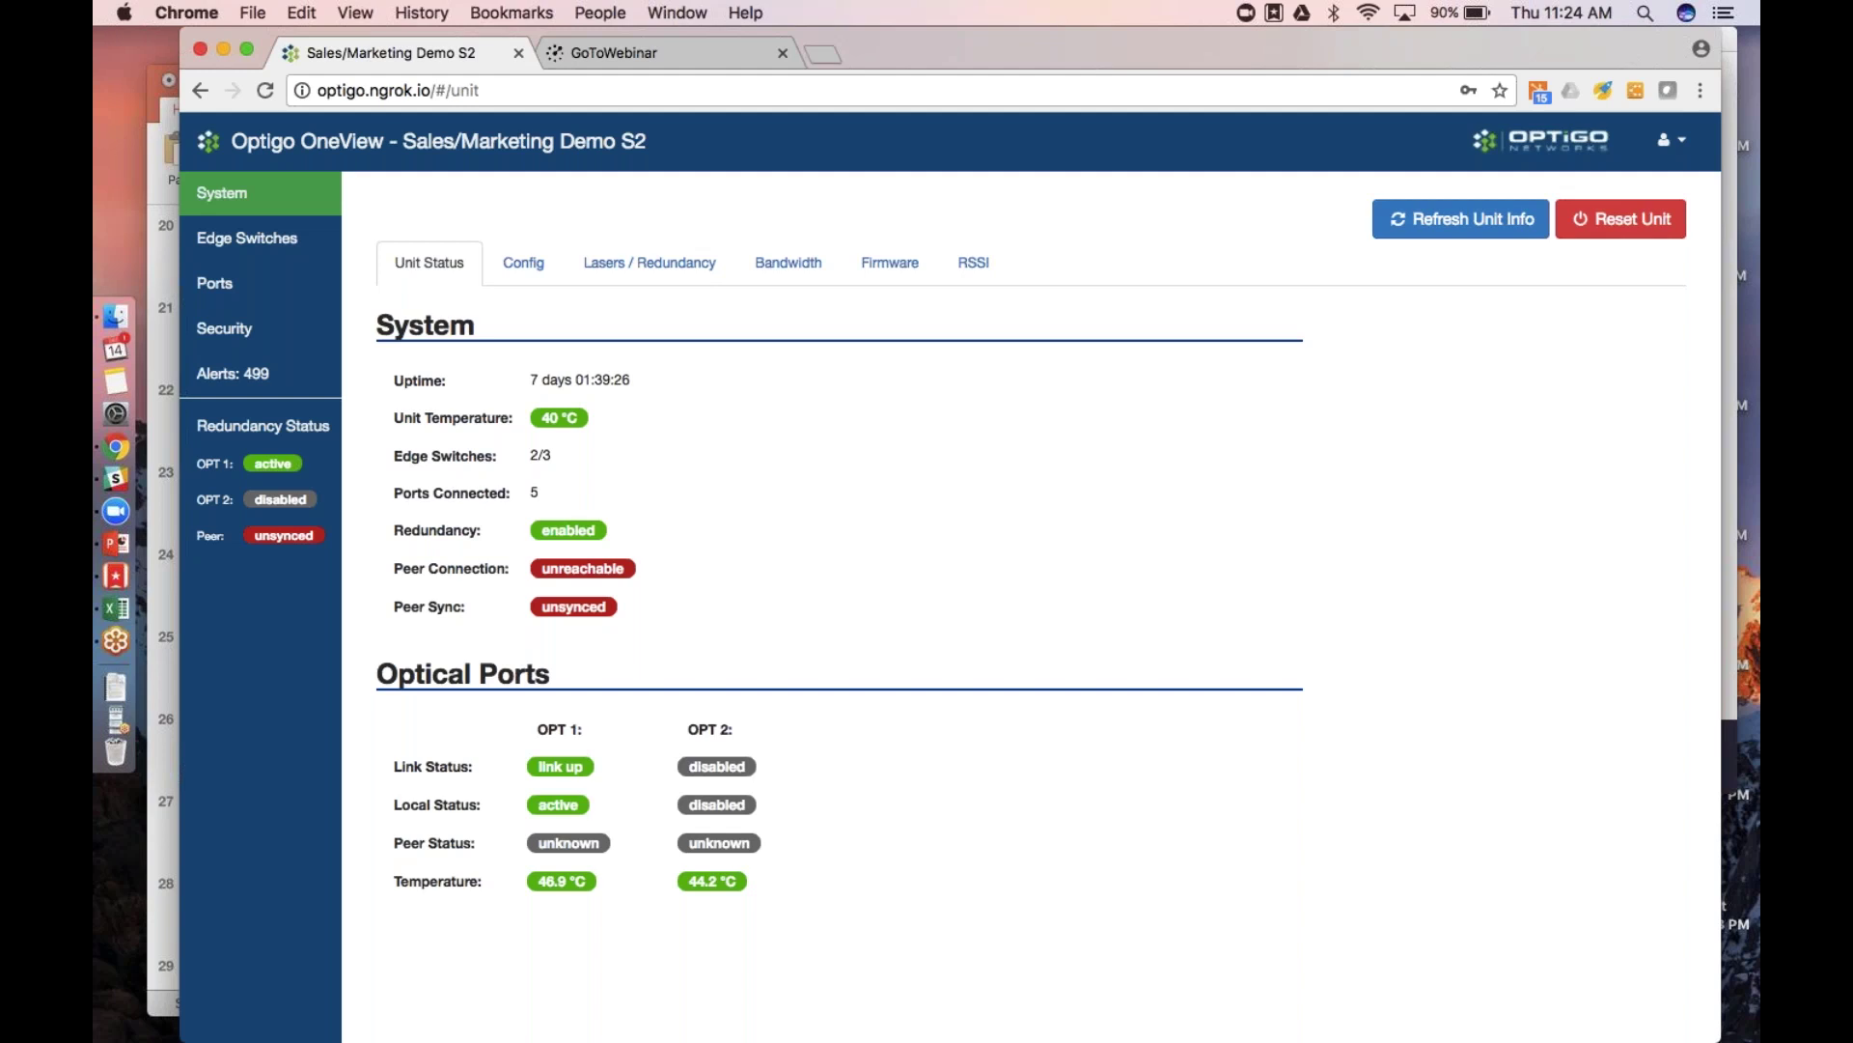
Examine the system's downstream and upstream bandwidth utilization and its traffic counters
left_click(787, 272)
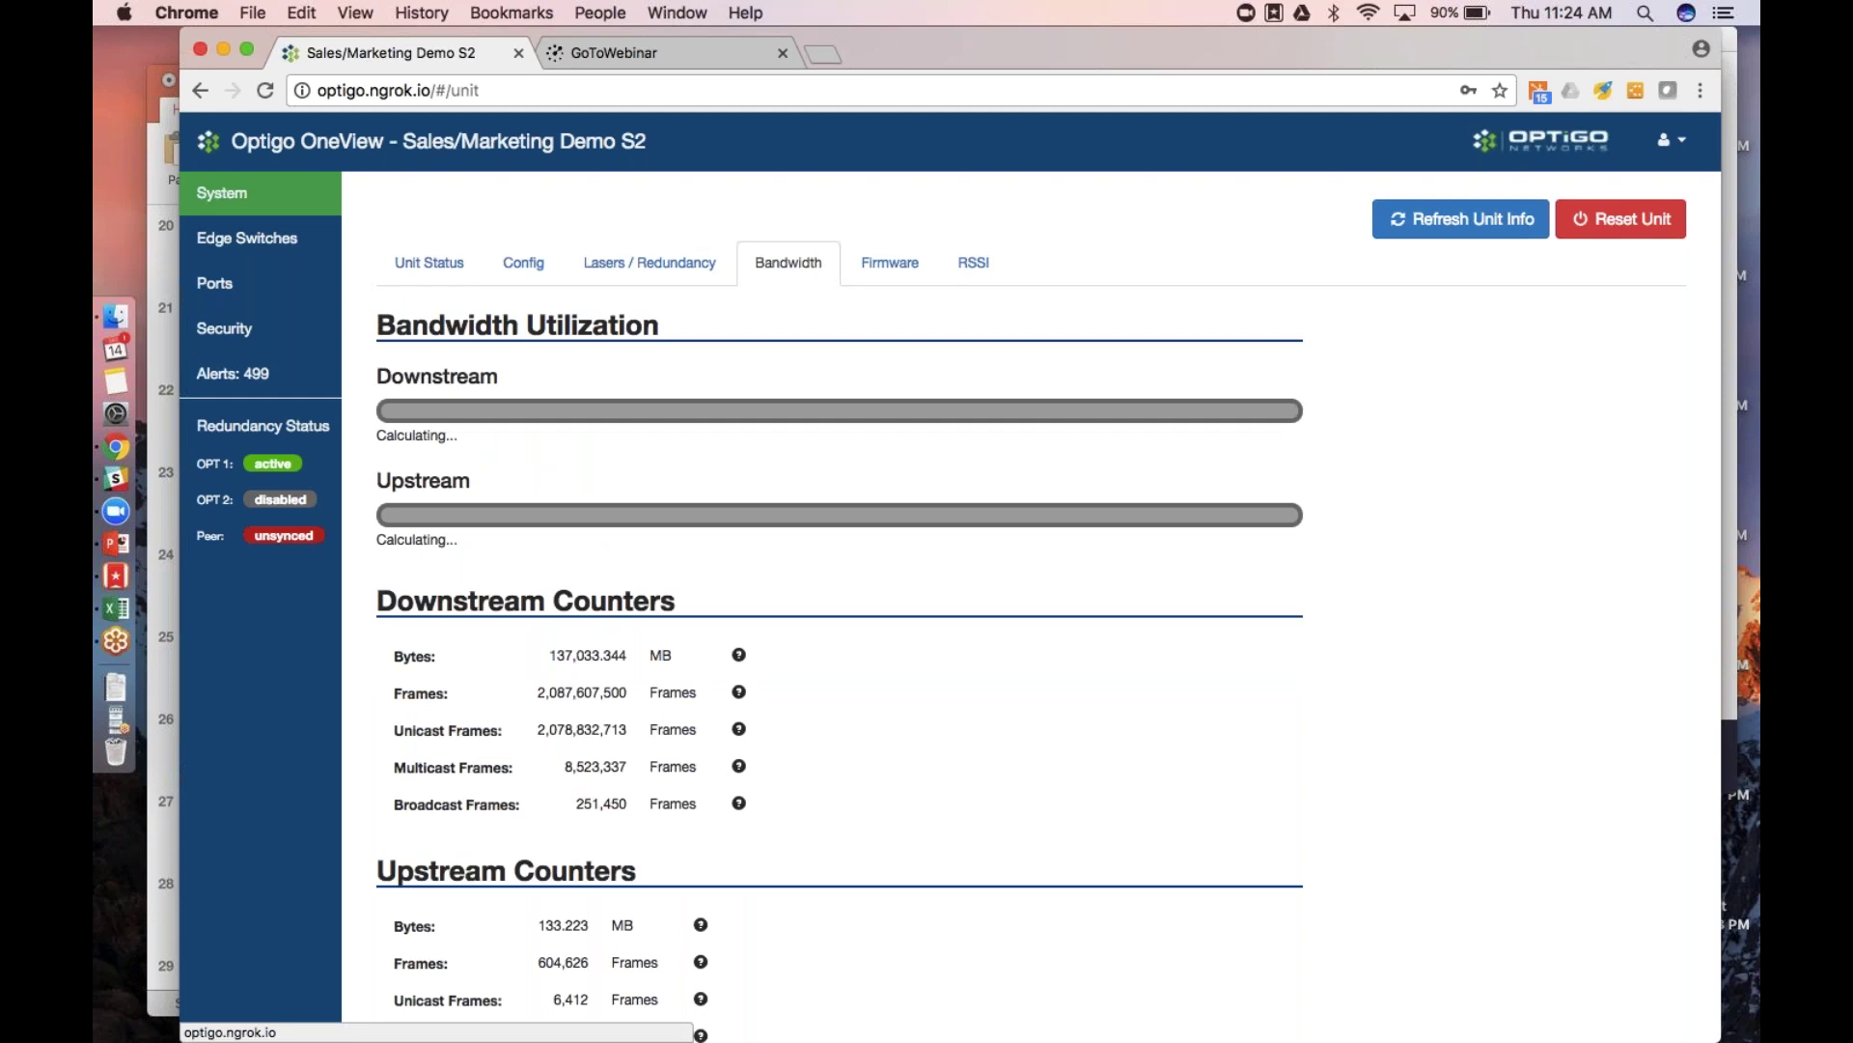
scroll(1077, 669, "down", 4)
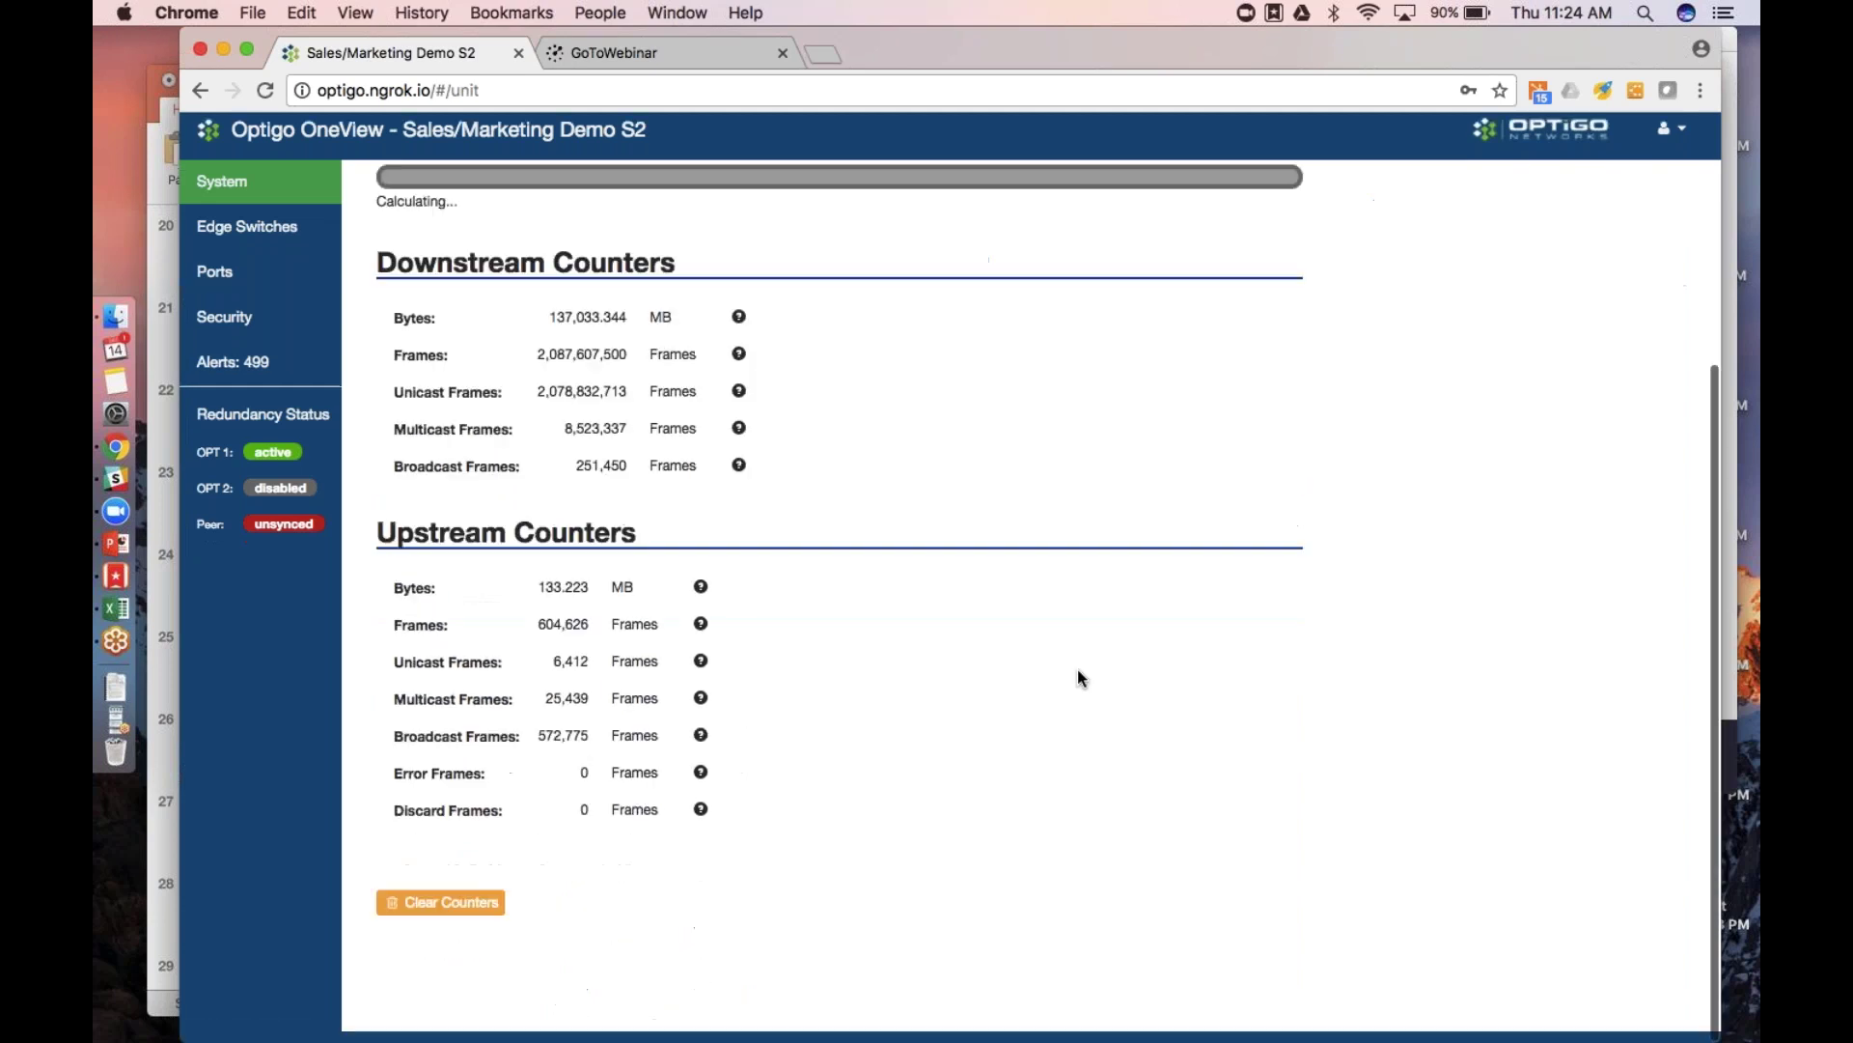
scroll(1078, 669, "up", 4)
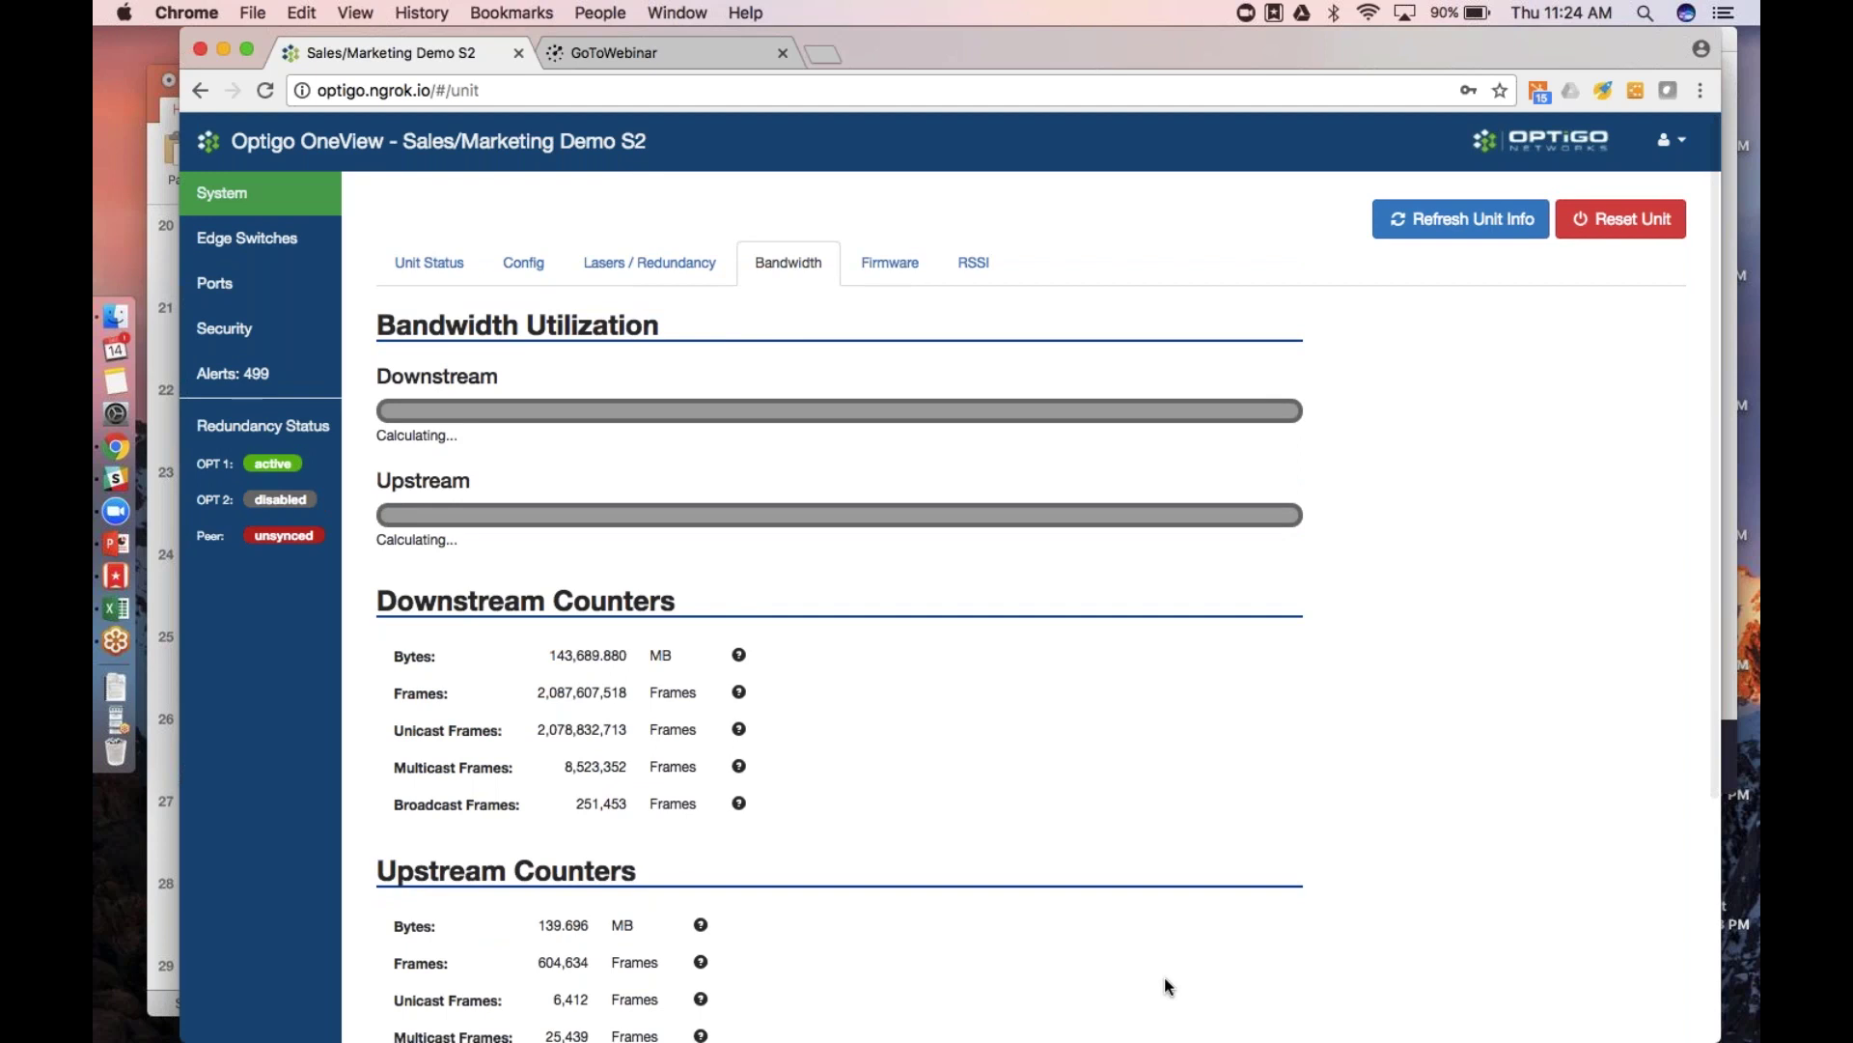
scroll(1164, 977, "down", 3)
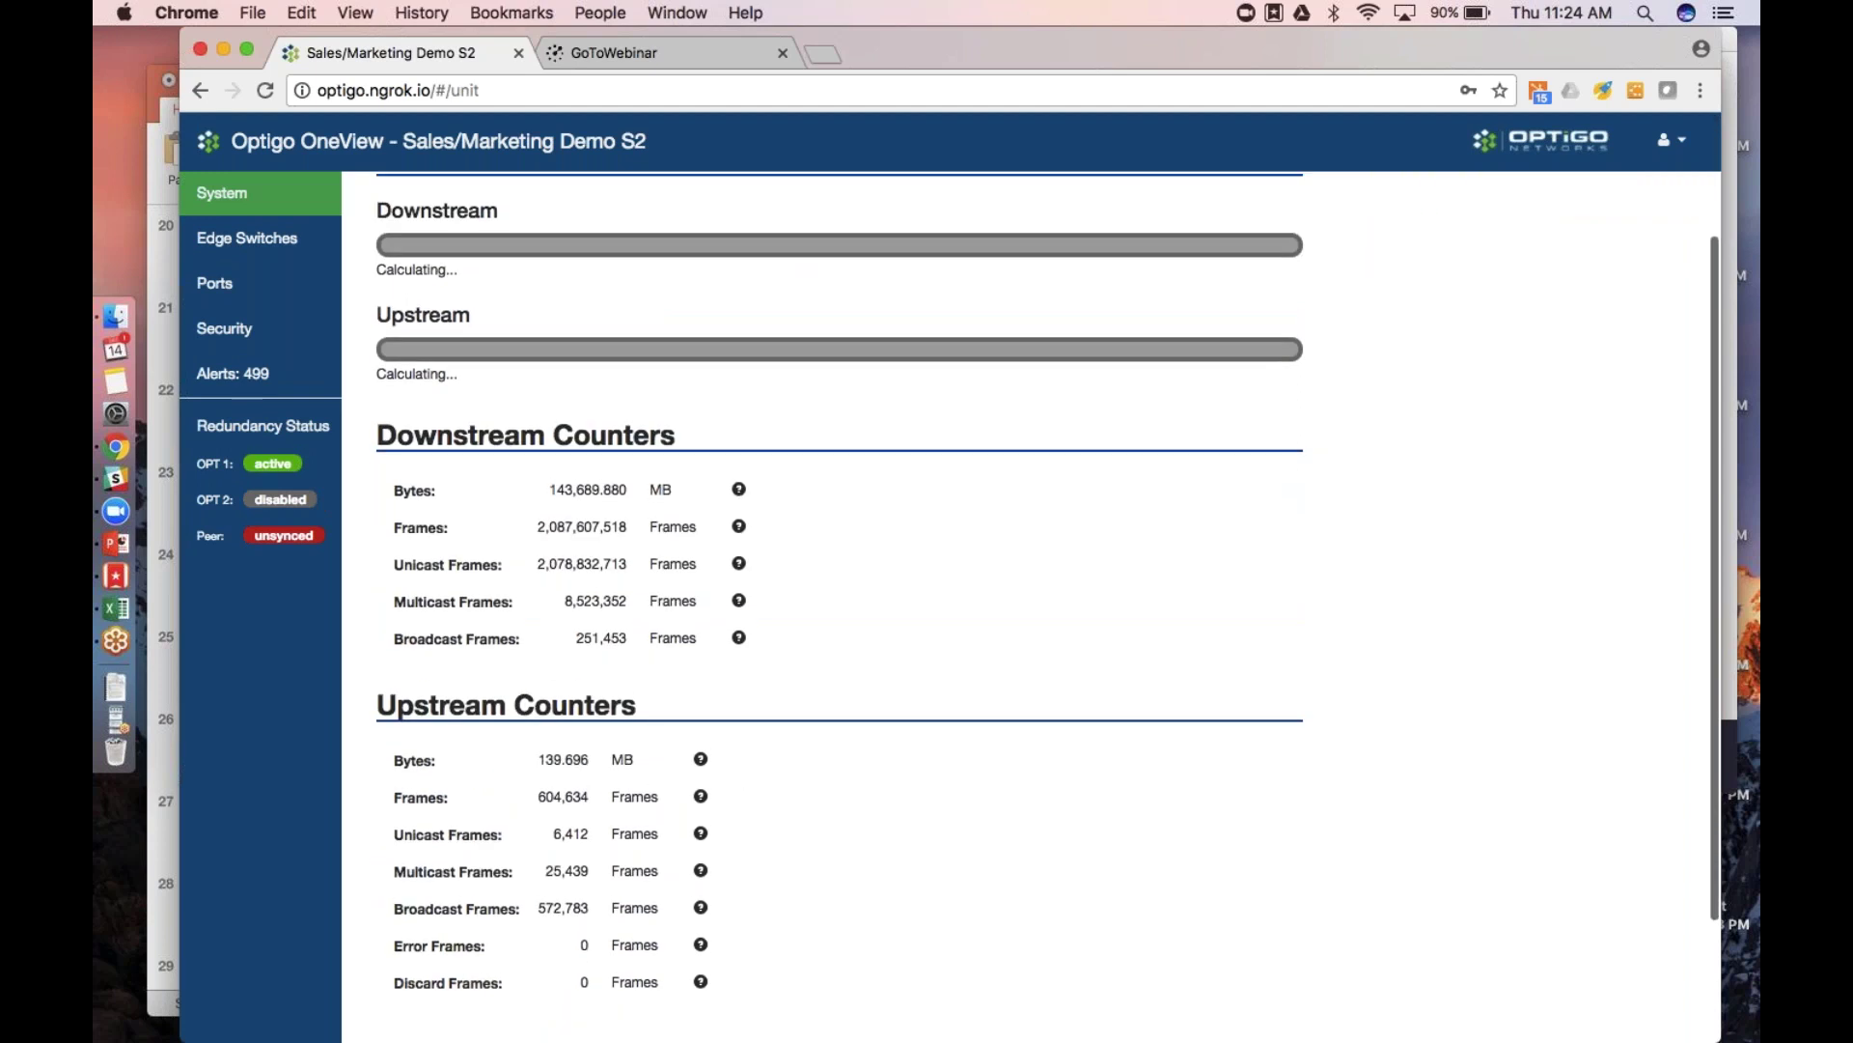
scroll(951, 579, "up", 3)
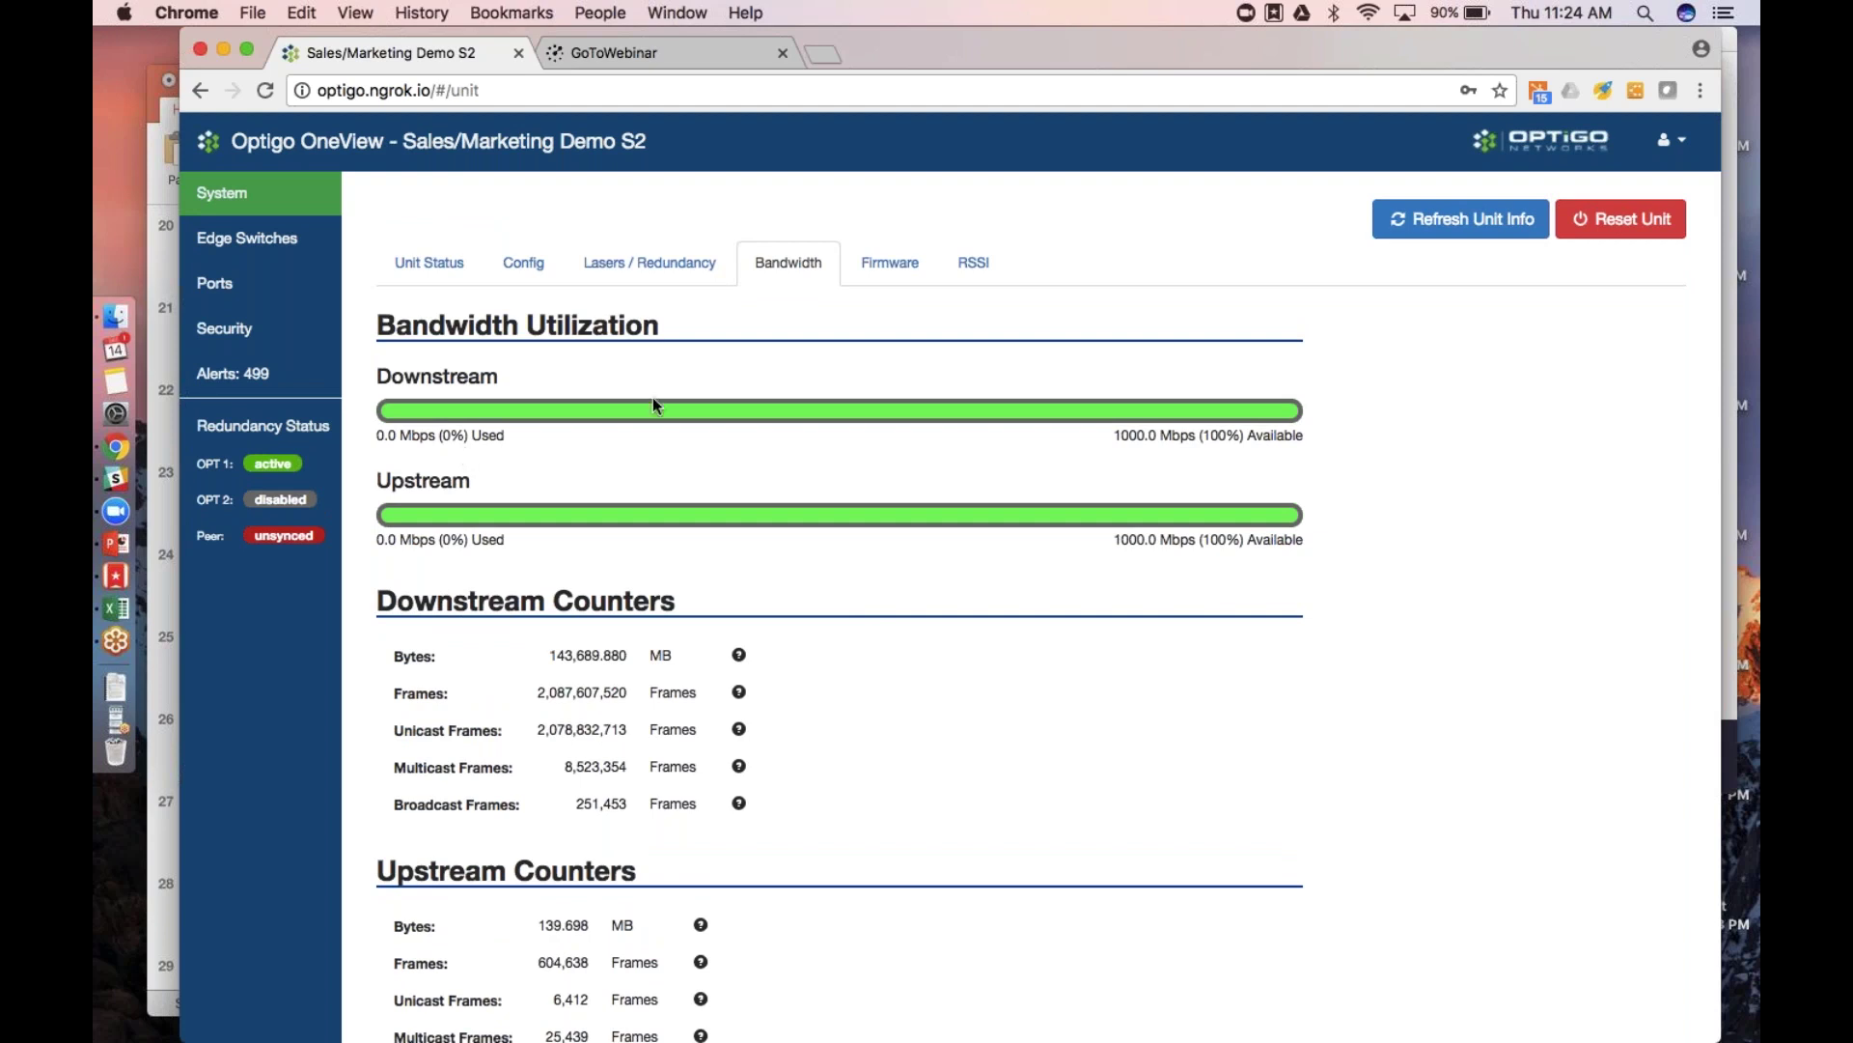
Review the PoE budget and per-port PoE usage in edge switch c1's detailed view, and close it
left_click(280, 246)
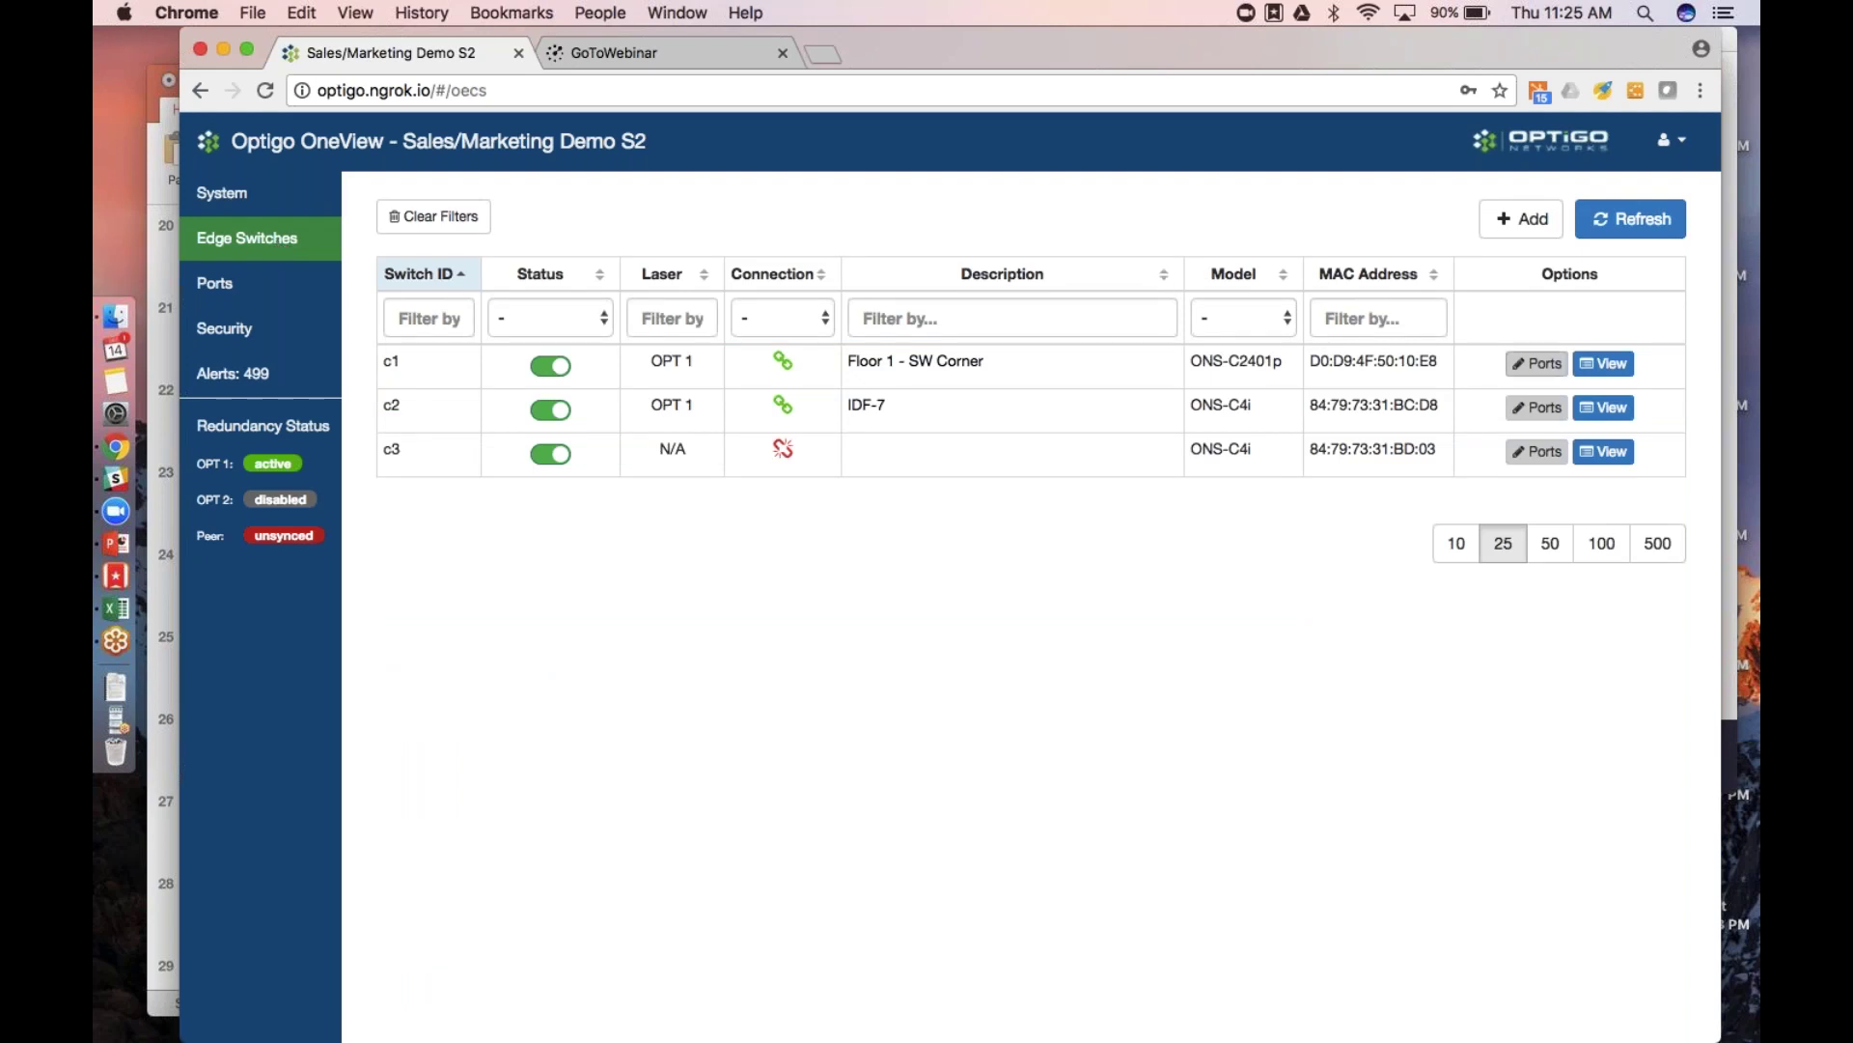
left_click(1603, 363)
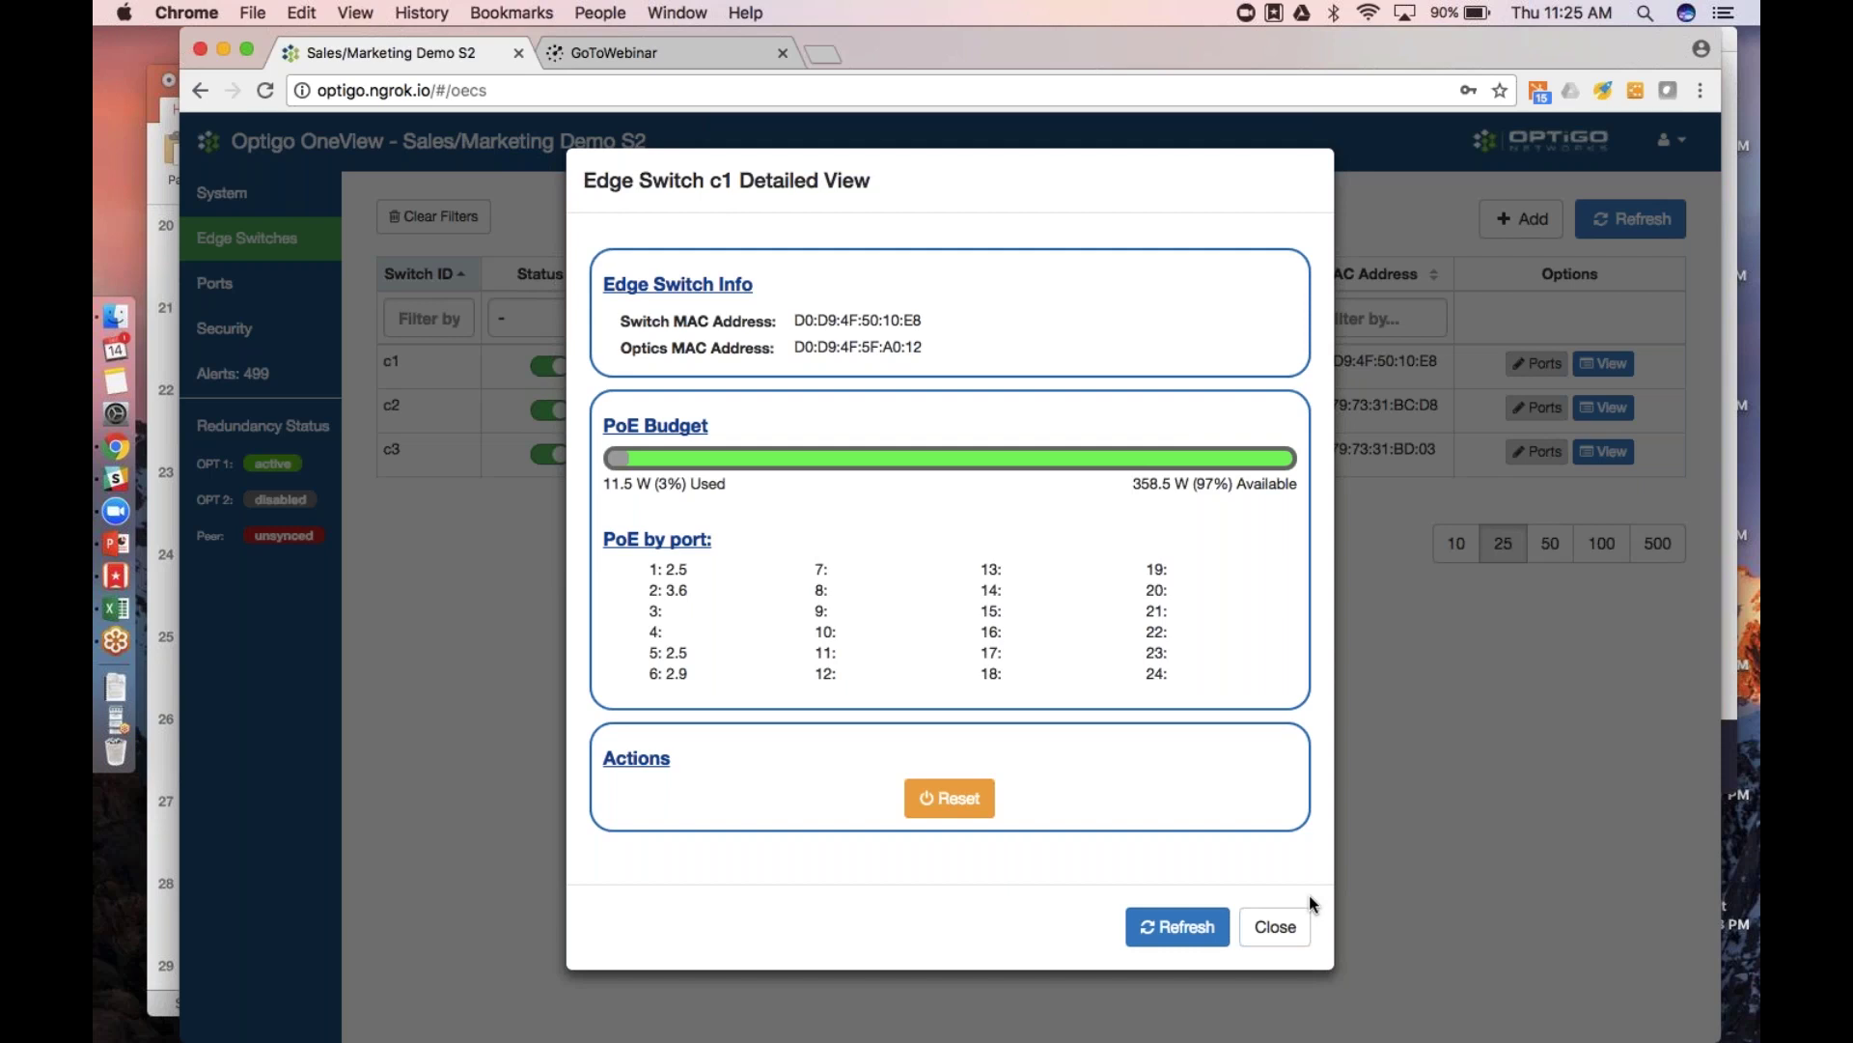
left_click(1274, 927)
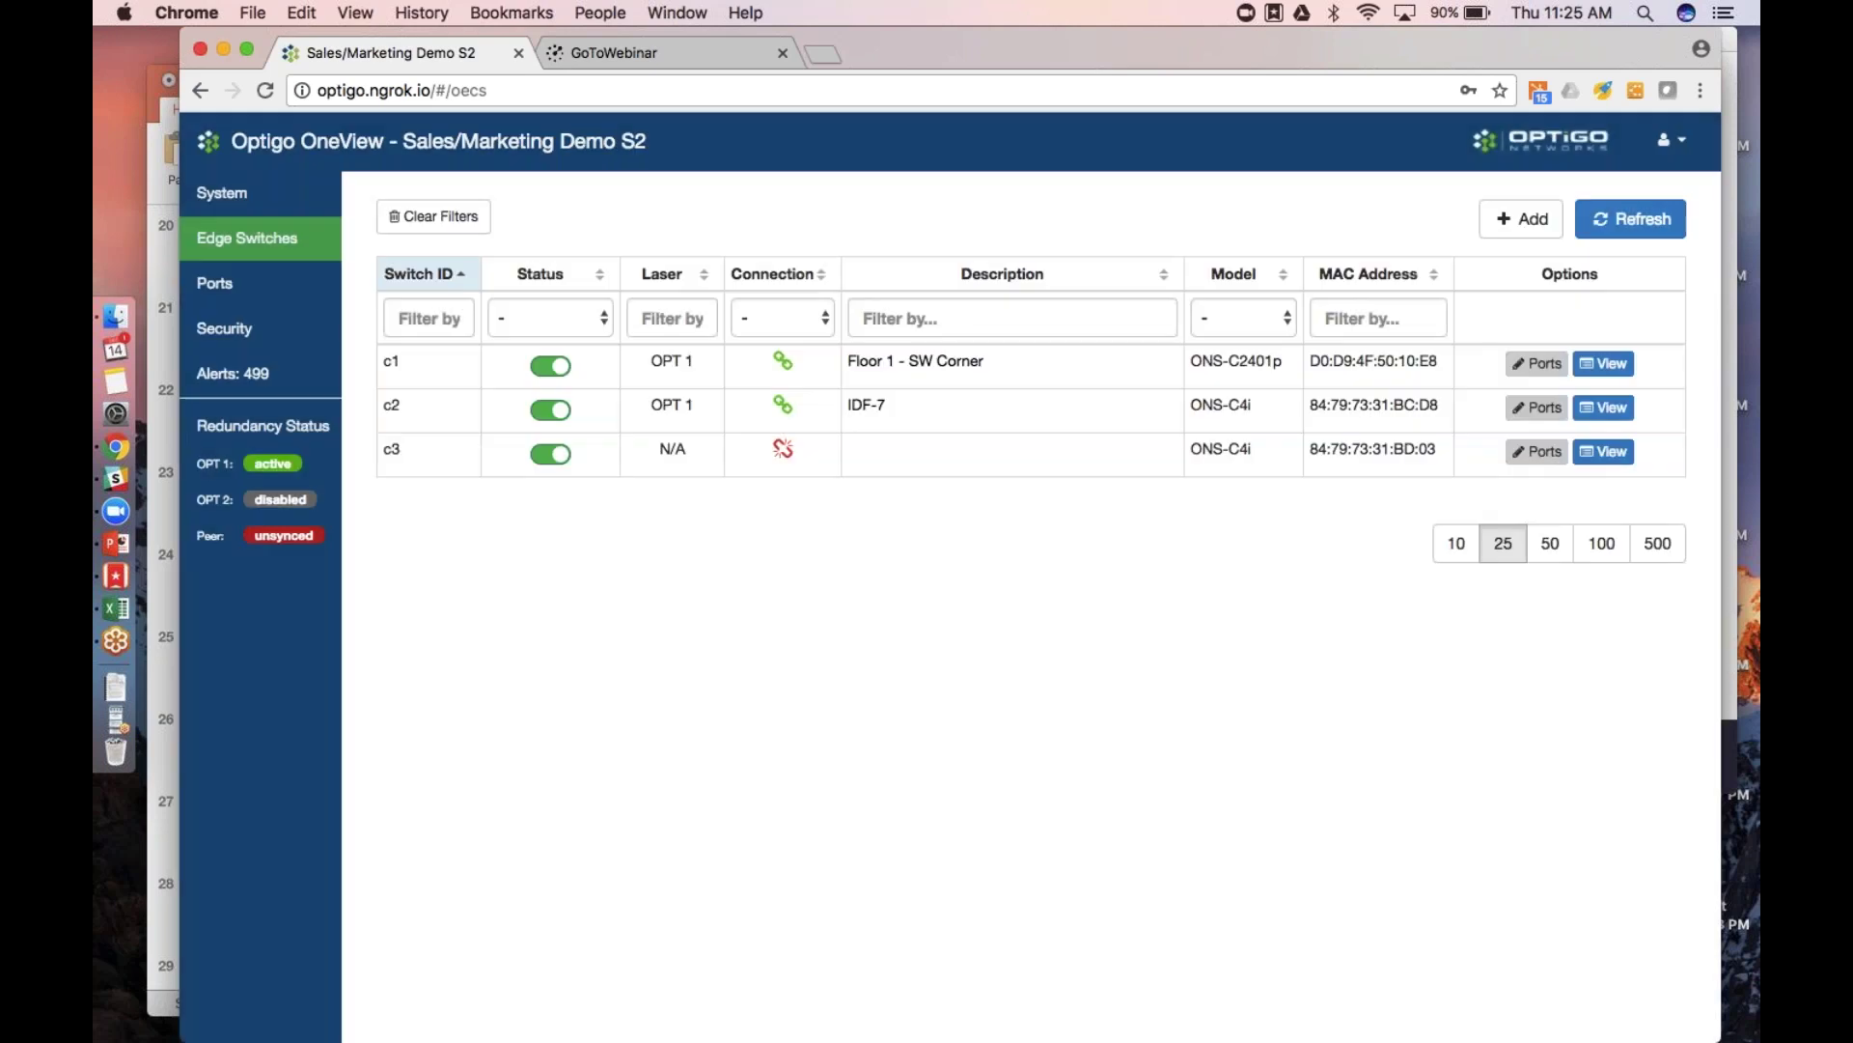
Set the VLAN ID of port c1-1 to 2 in the ports list and save the change
left_click(246, 285)
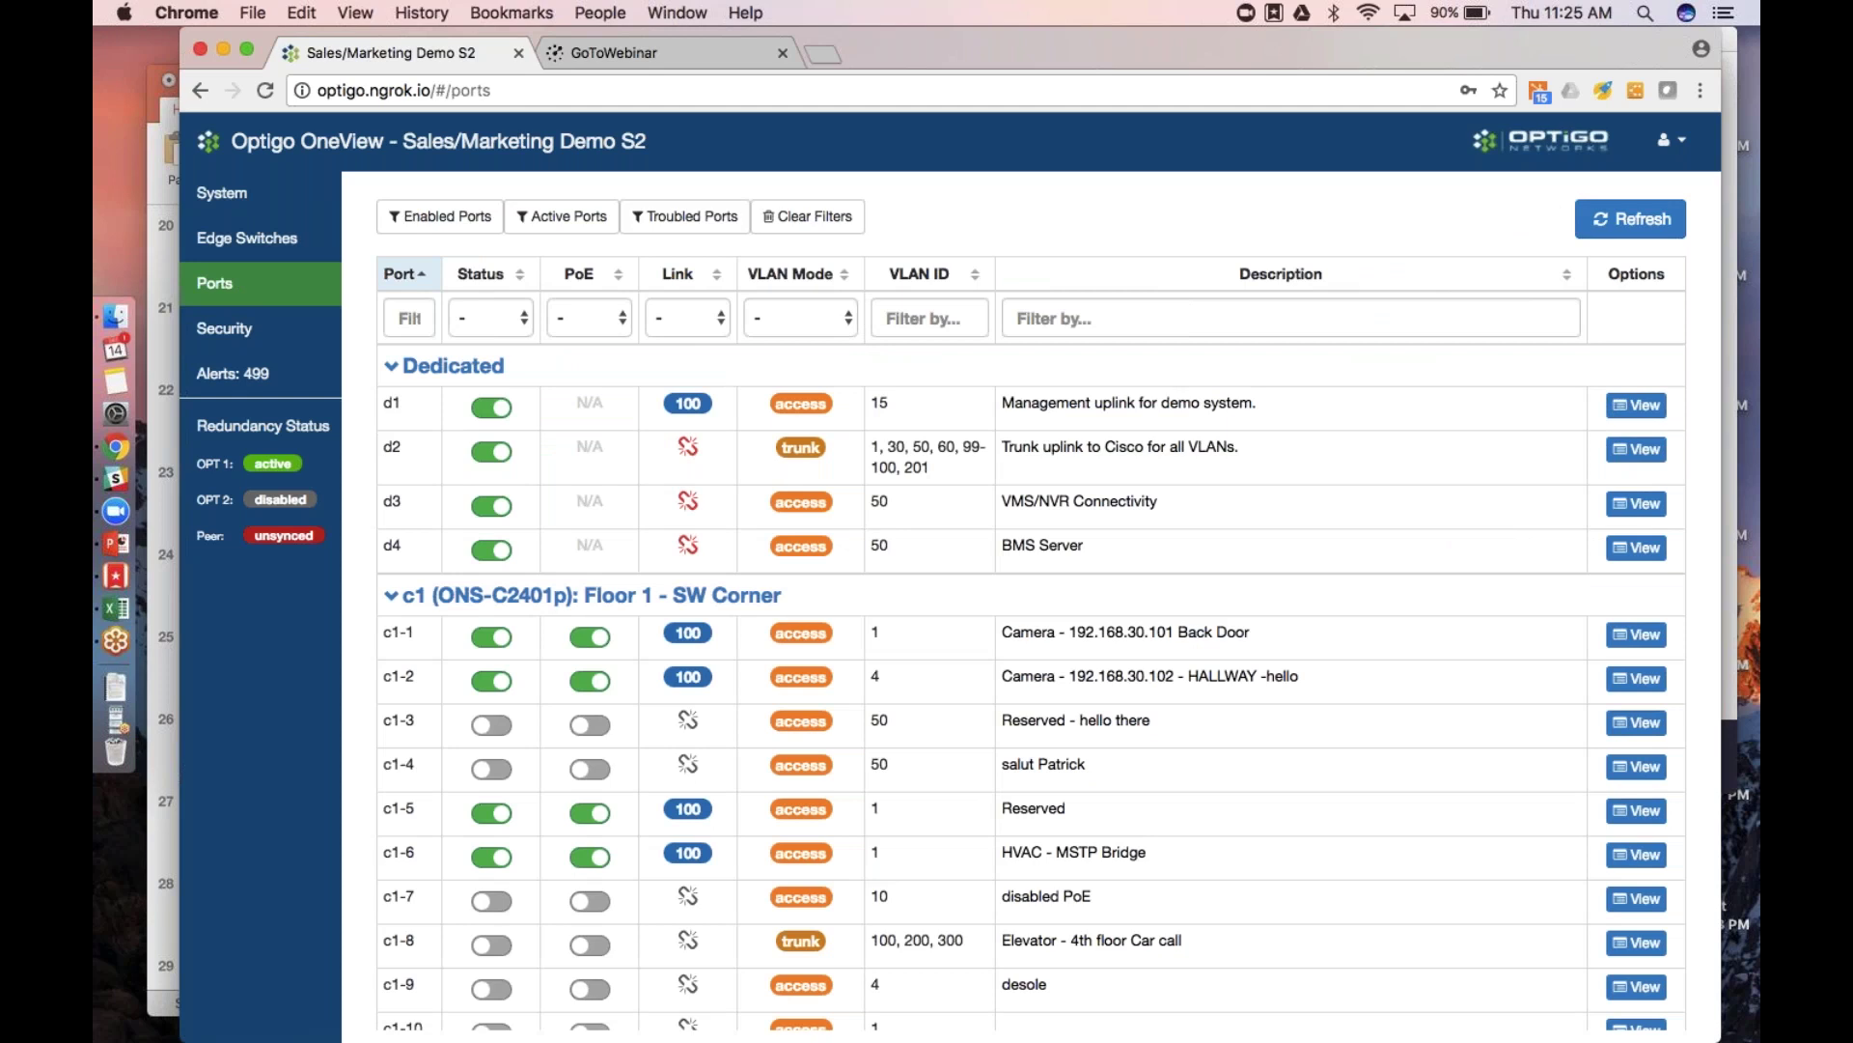
scroll(1123, 444, "down", 5)
scroll(1122, 444, "up", 5)
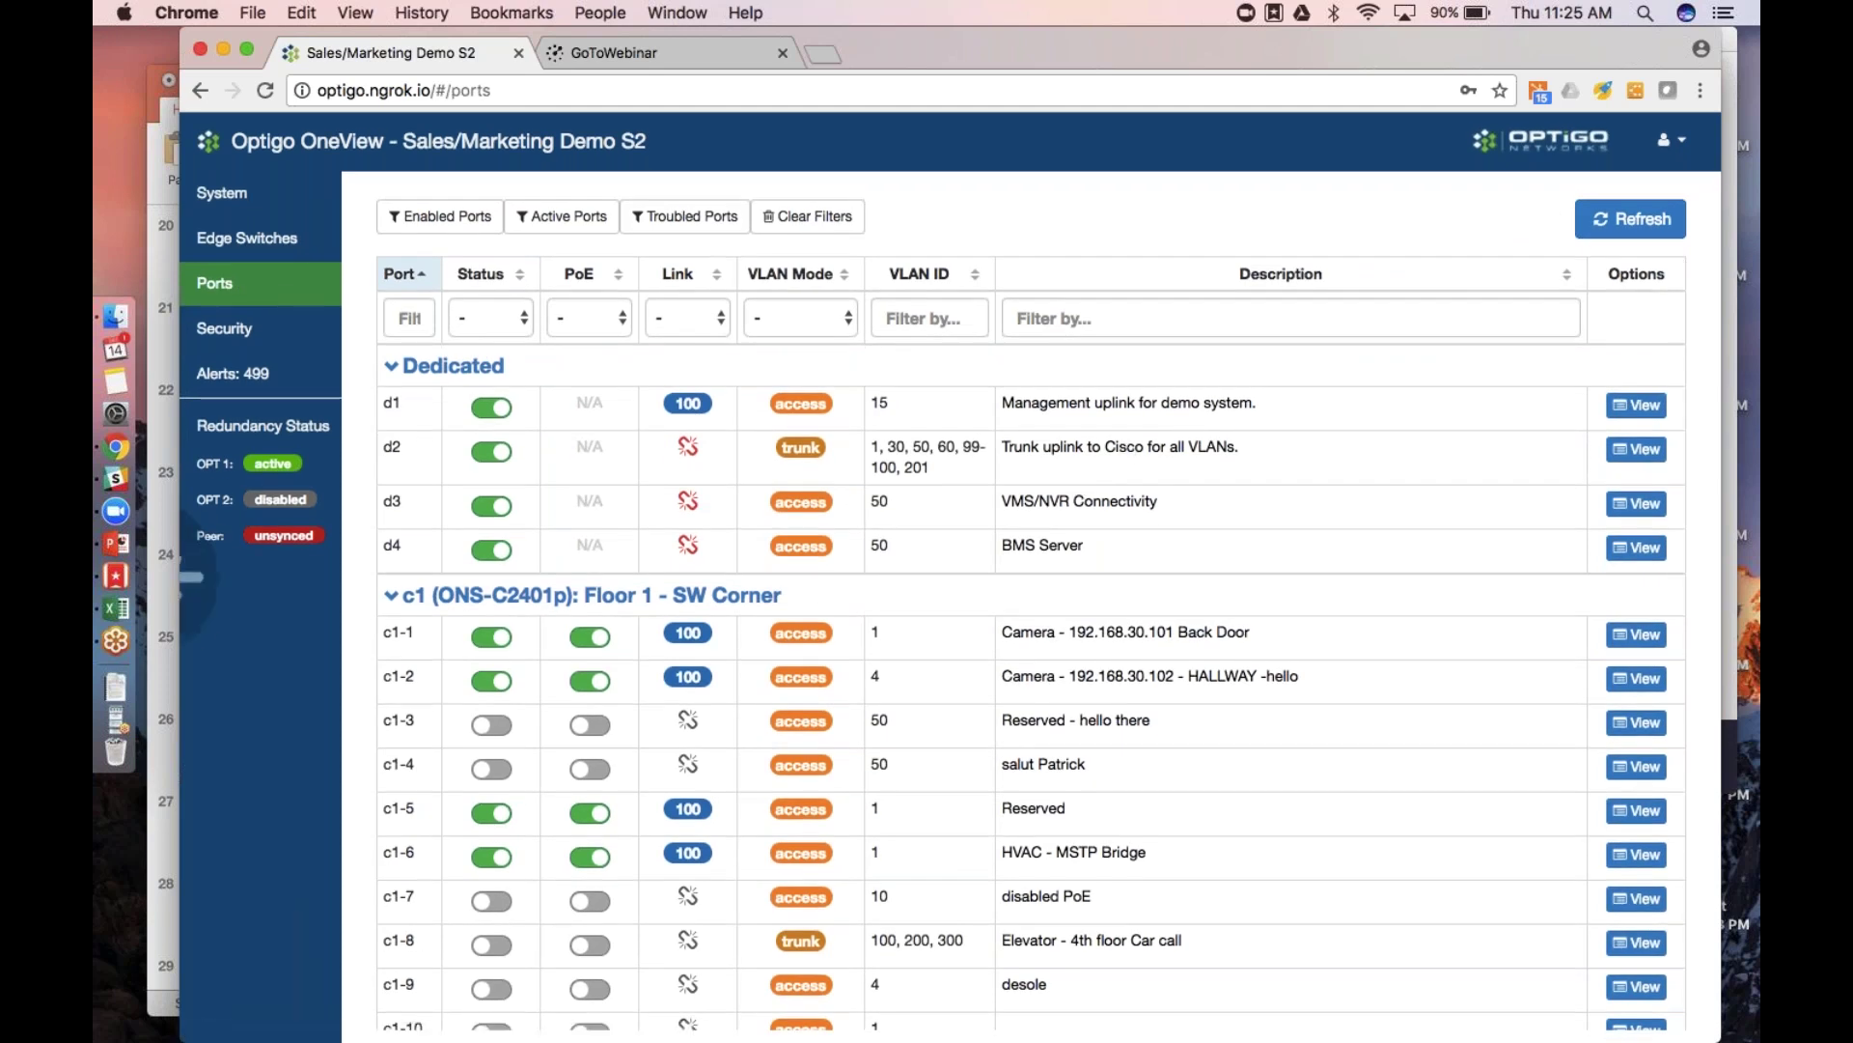
scroll(1122, 447, "down", 1)
scroll(902, 645, "down", 4)
scroll(901, 645, "up", 5)
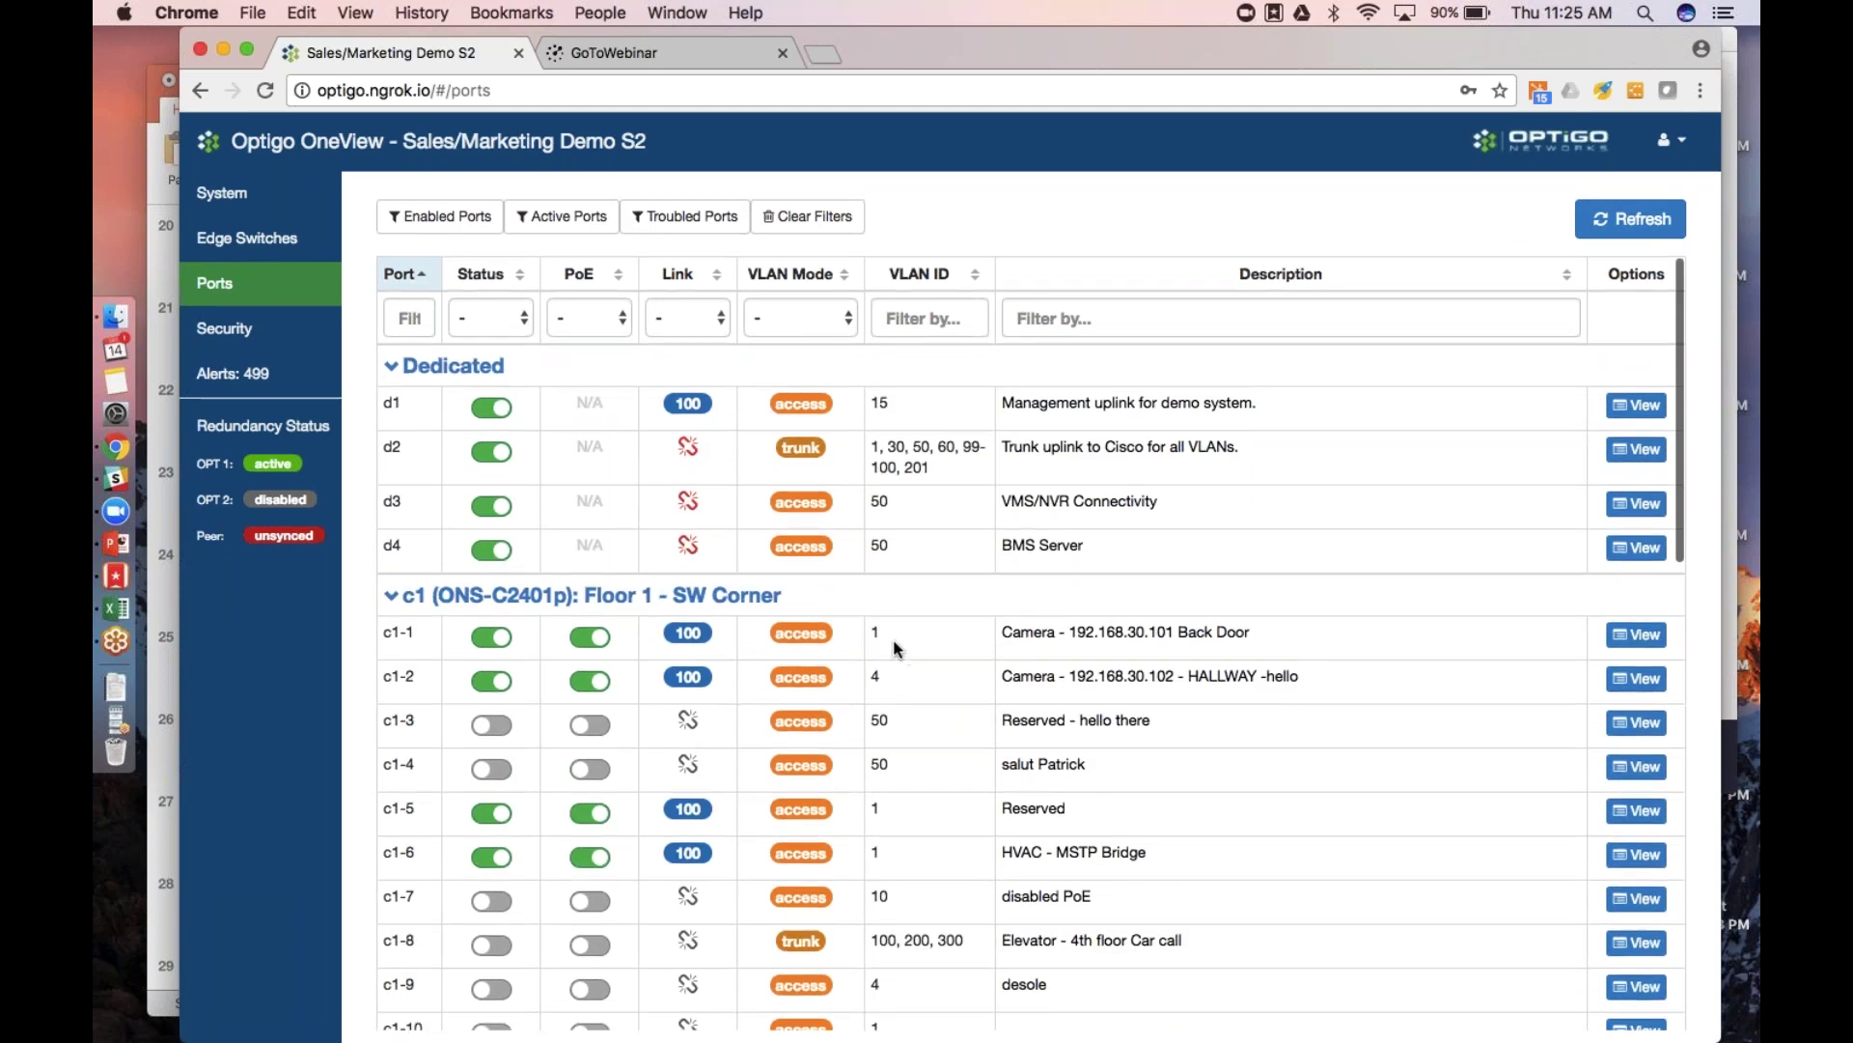
left_click(894, 639)
type("2")
key("Return")
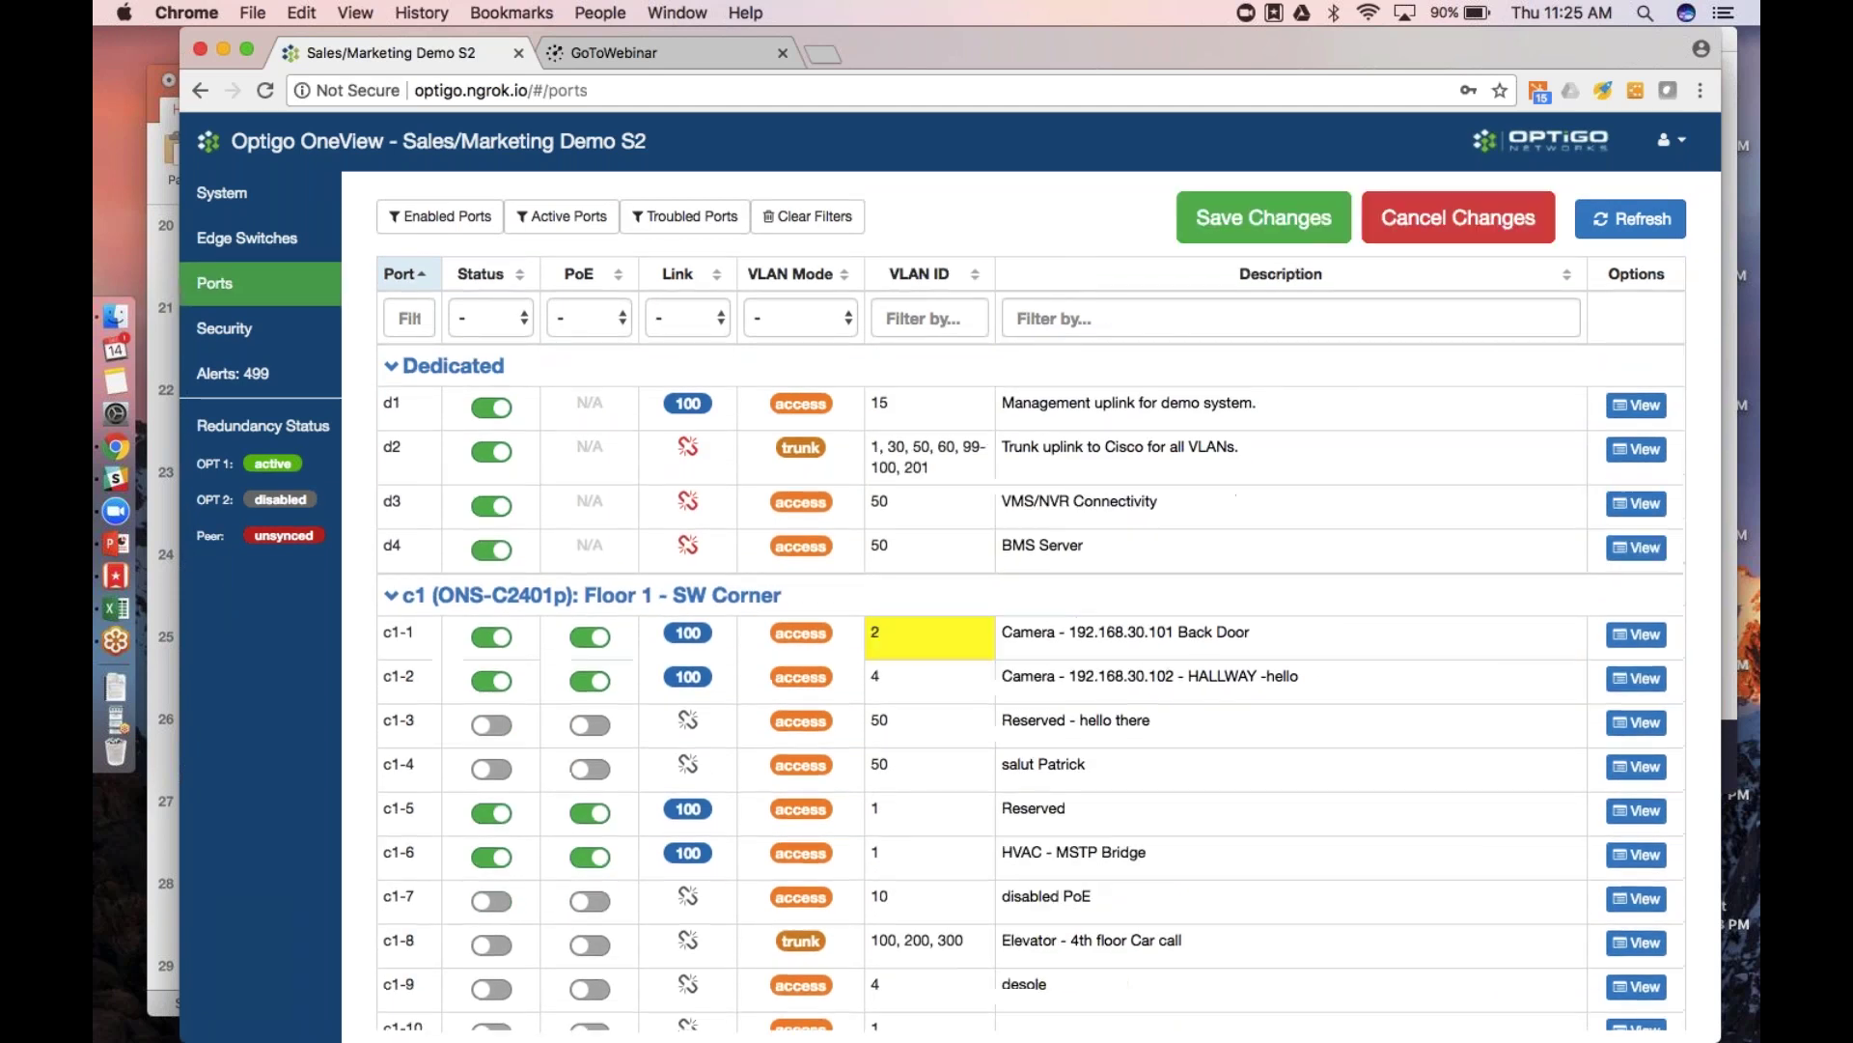
left_click(1255, 216)
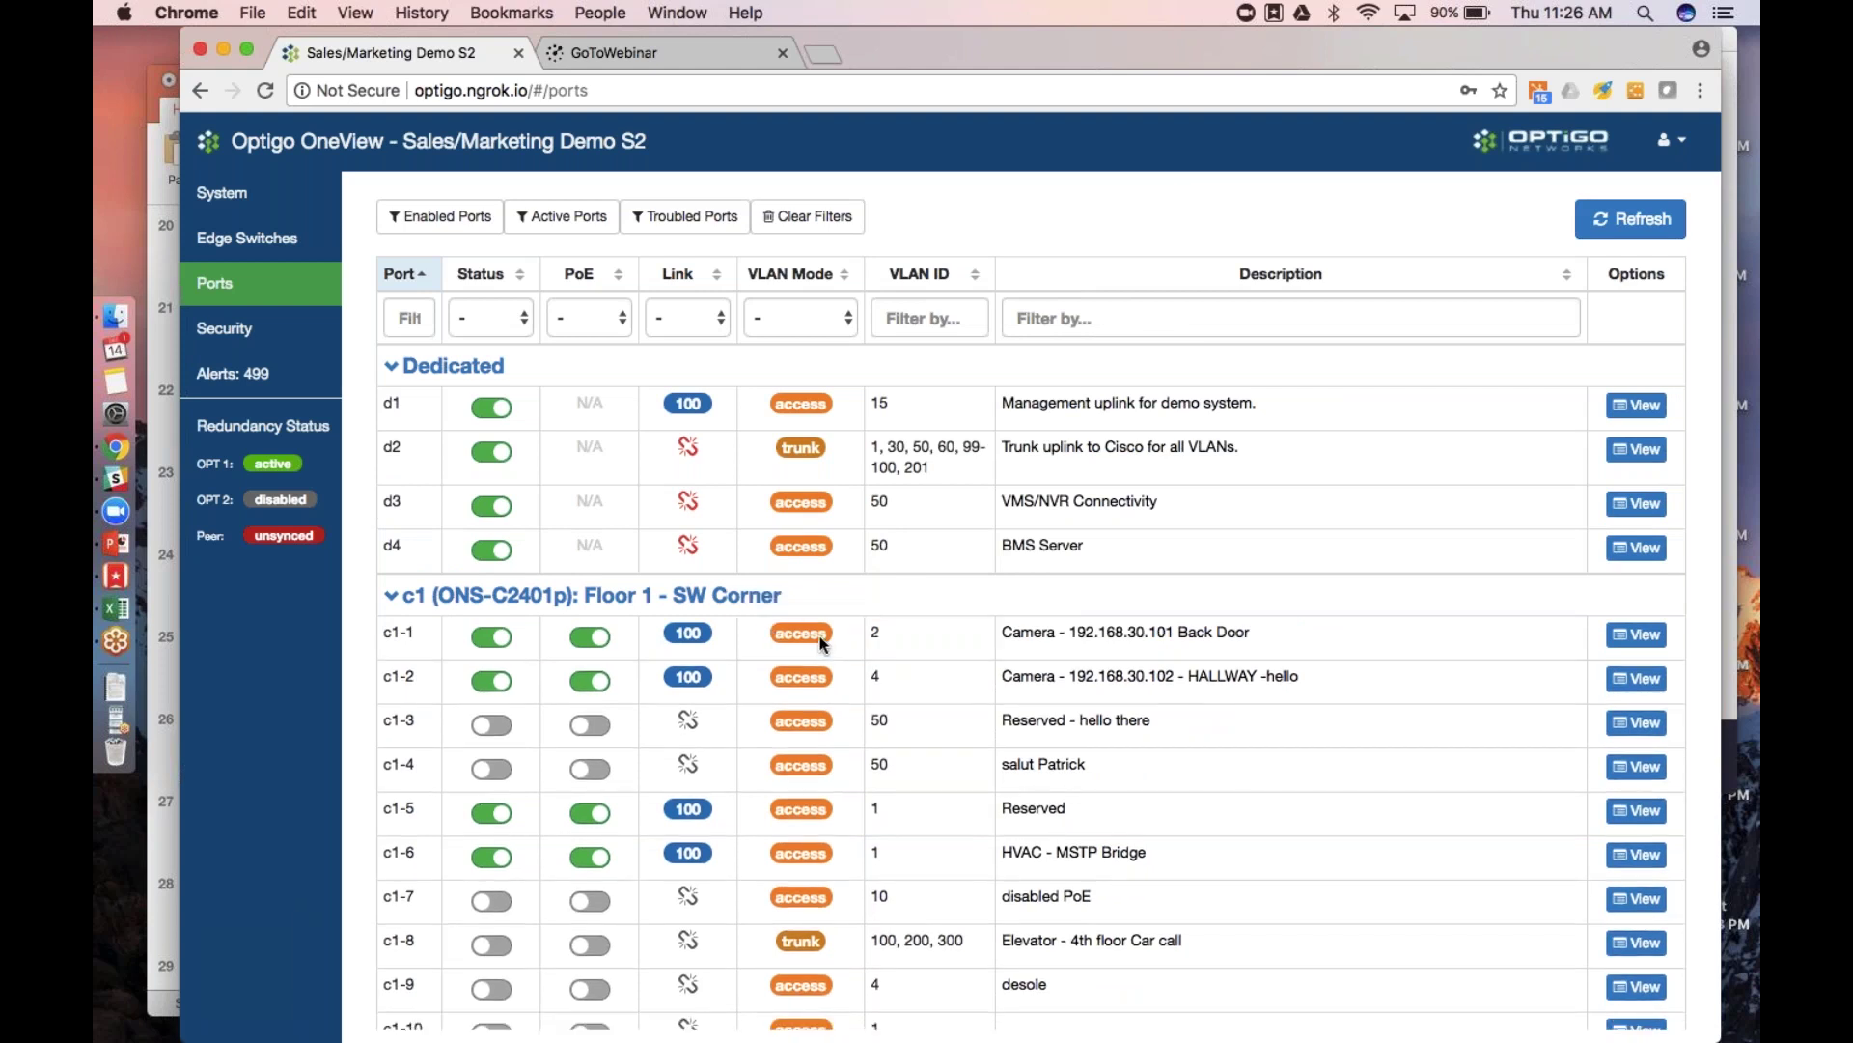
Check the VLAN mode choices for port c1-1, keeping the access mode
left_click(823, 644)
left_click(837, 639)
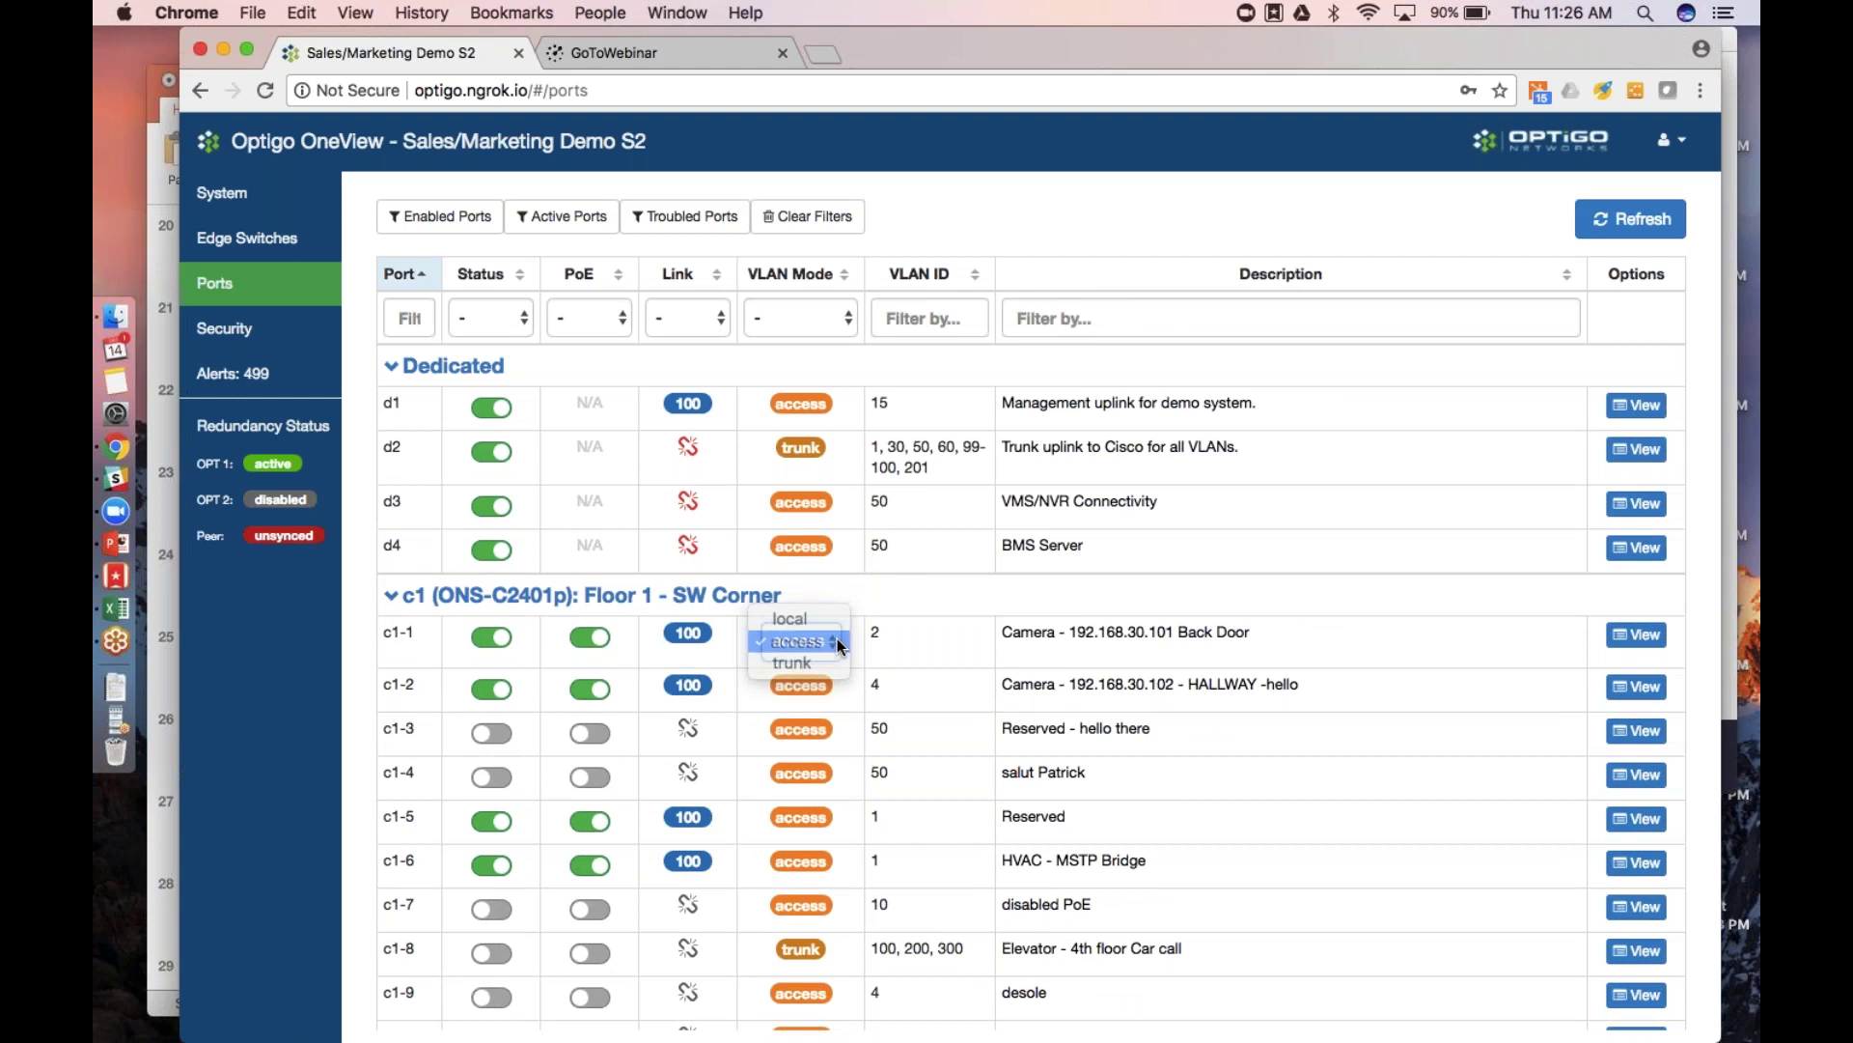
left_click(837, 639)
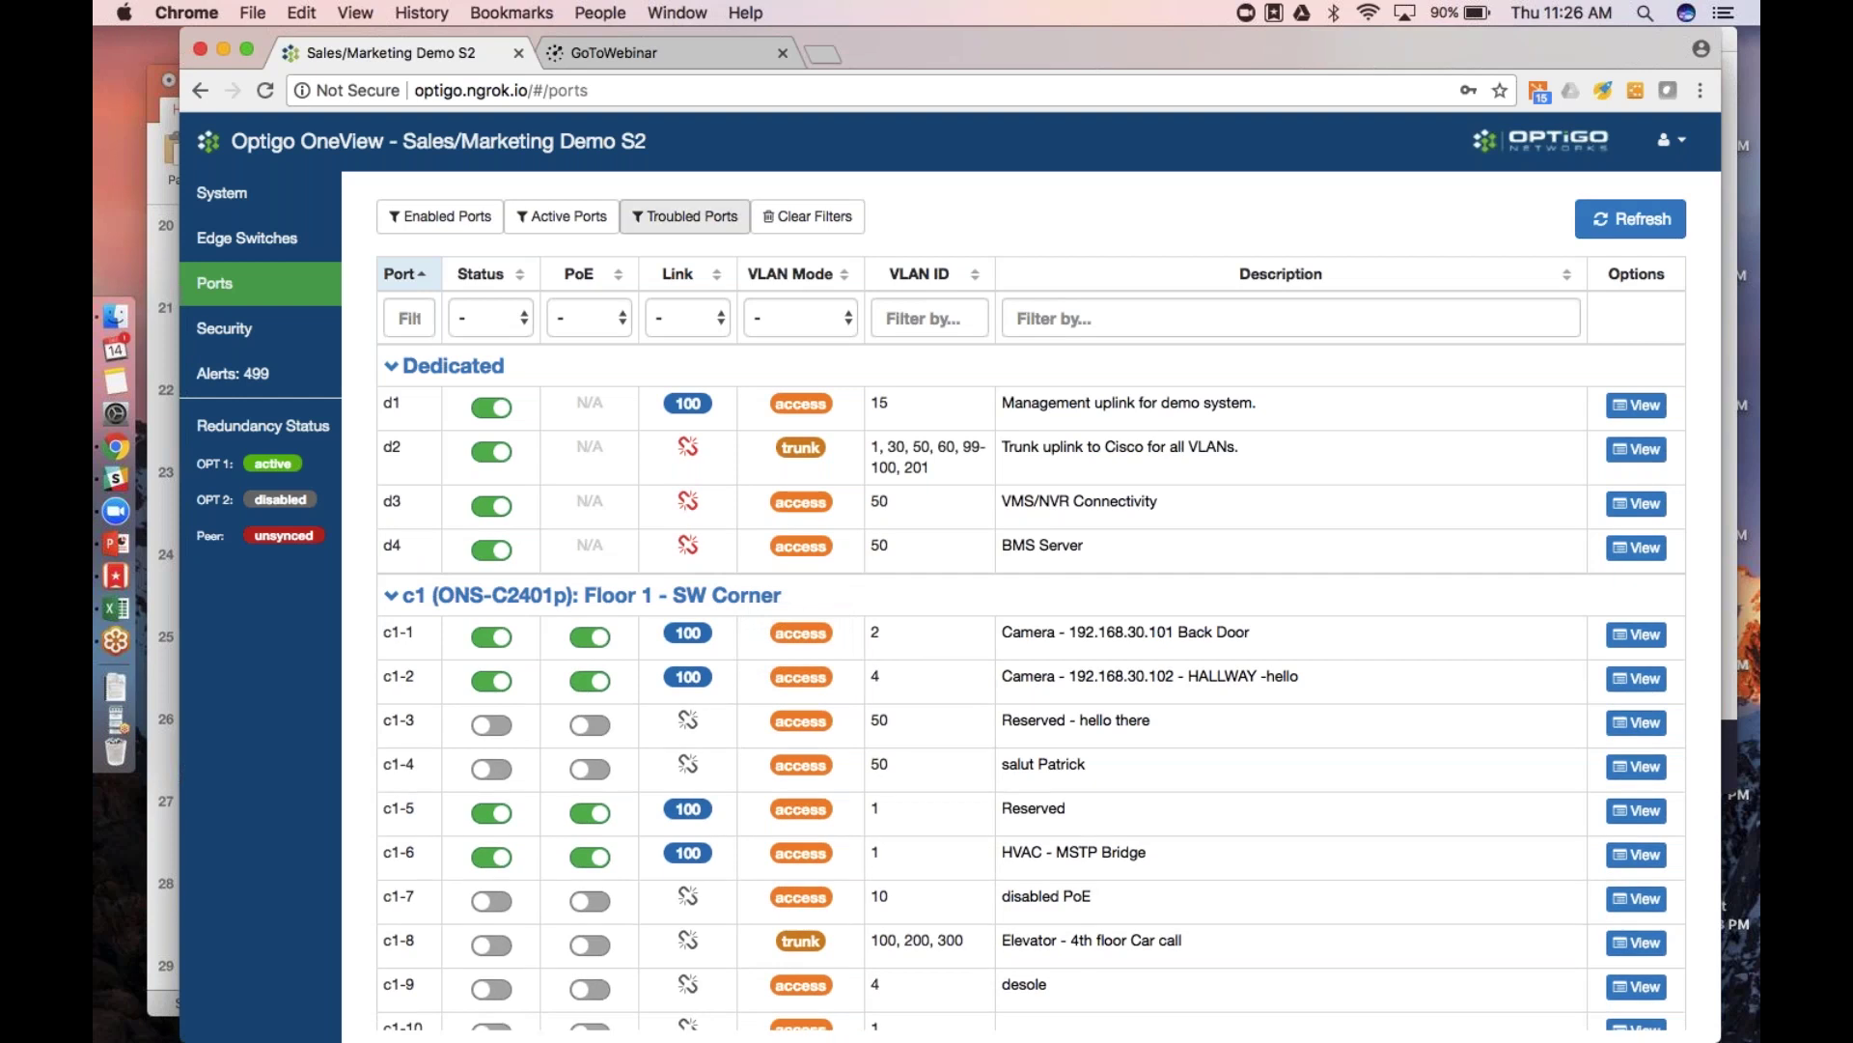
Filter the ports list to active ports, switch to troubled ports, and clear the filters
left_click(583, 220)
left_click(668, 216)
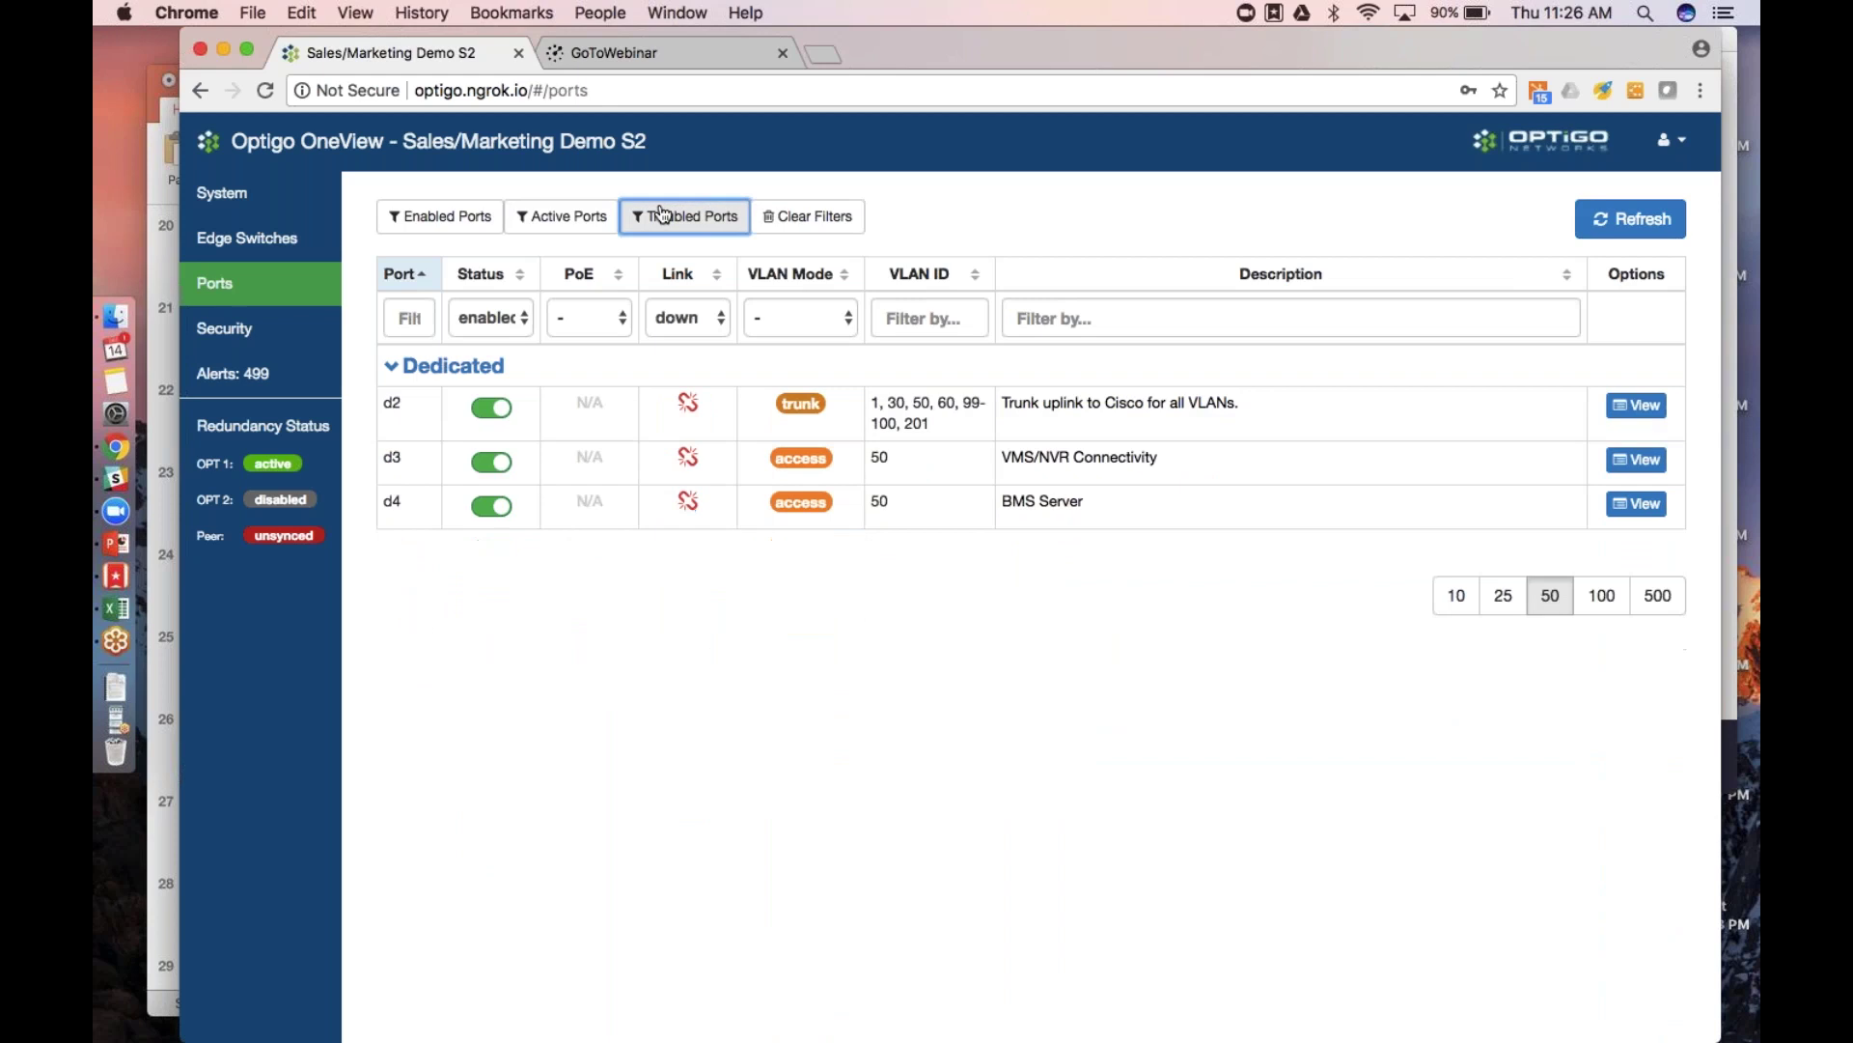
left_click(813, 220)
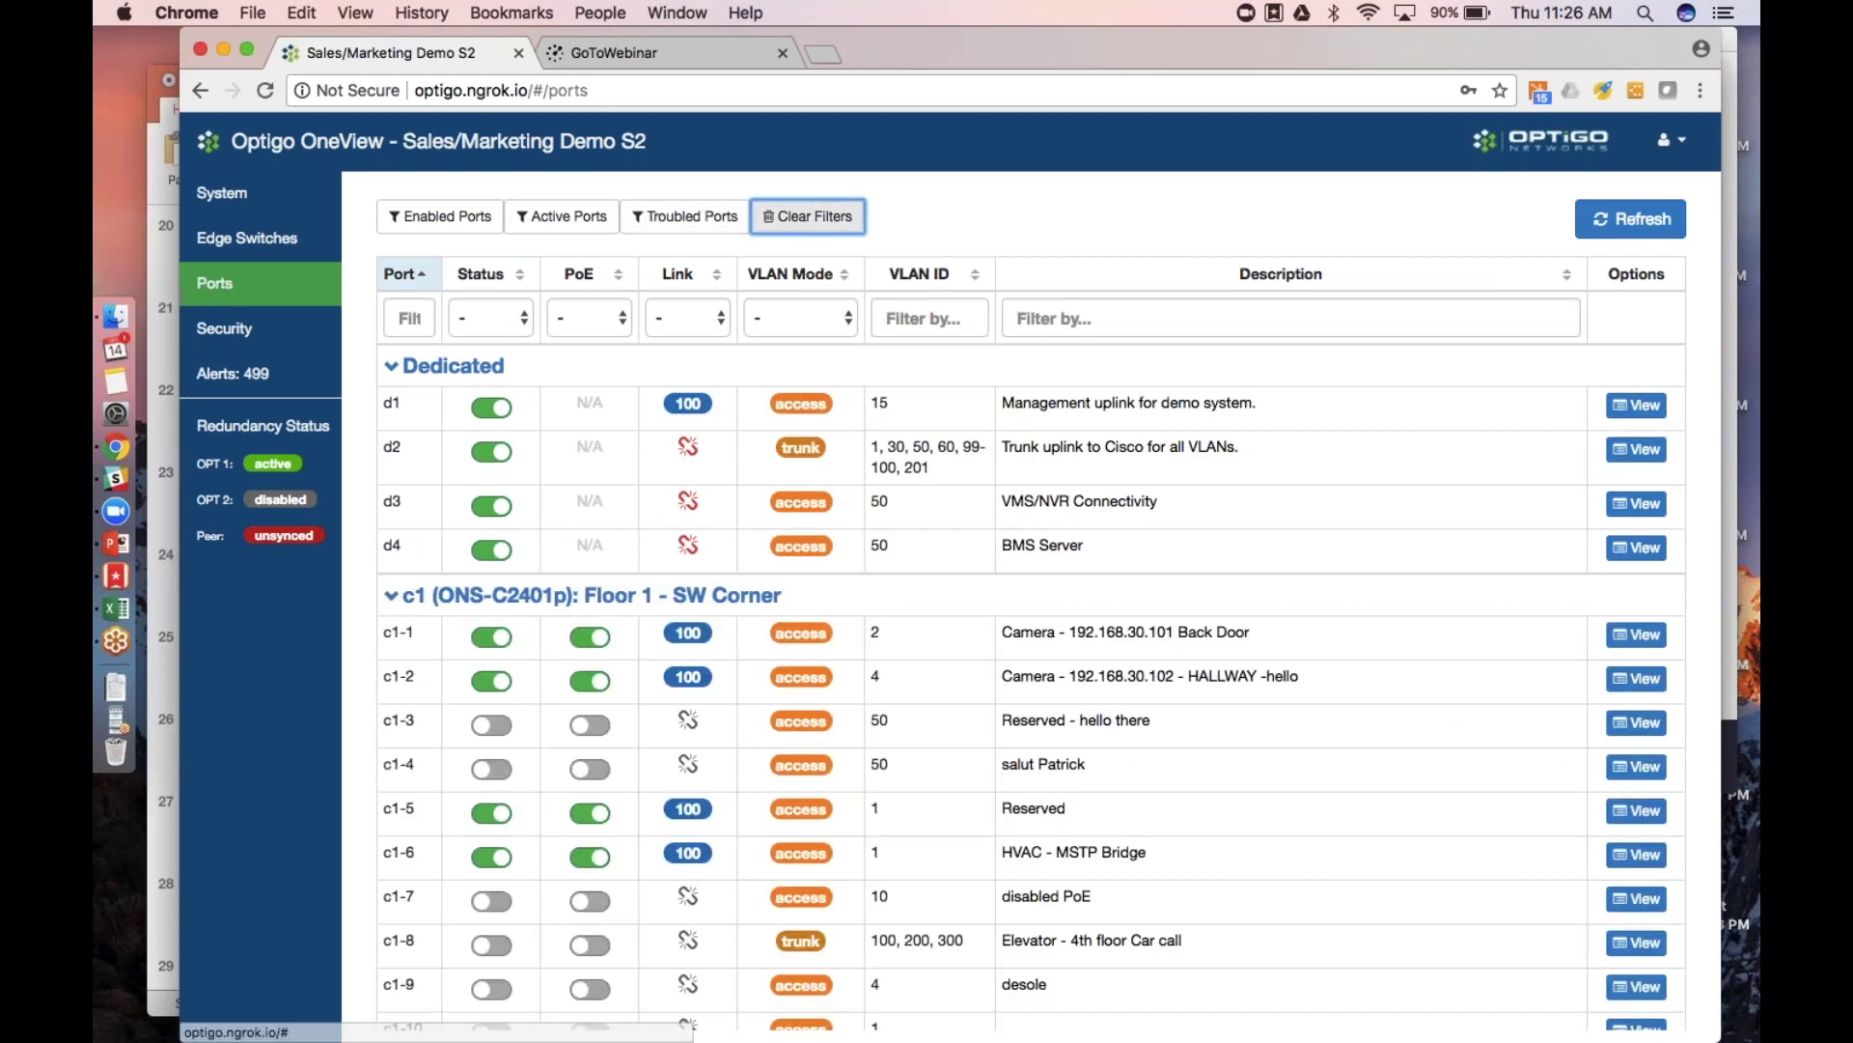
Review port c1-1's configuration and statistics in its detailed view, reset its PoE, and close the view
left_click(1636, 635)
scroll(1011, 637, "down", 3)
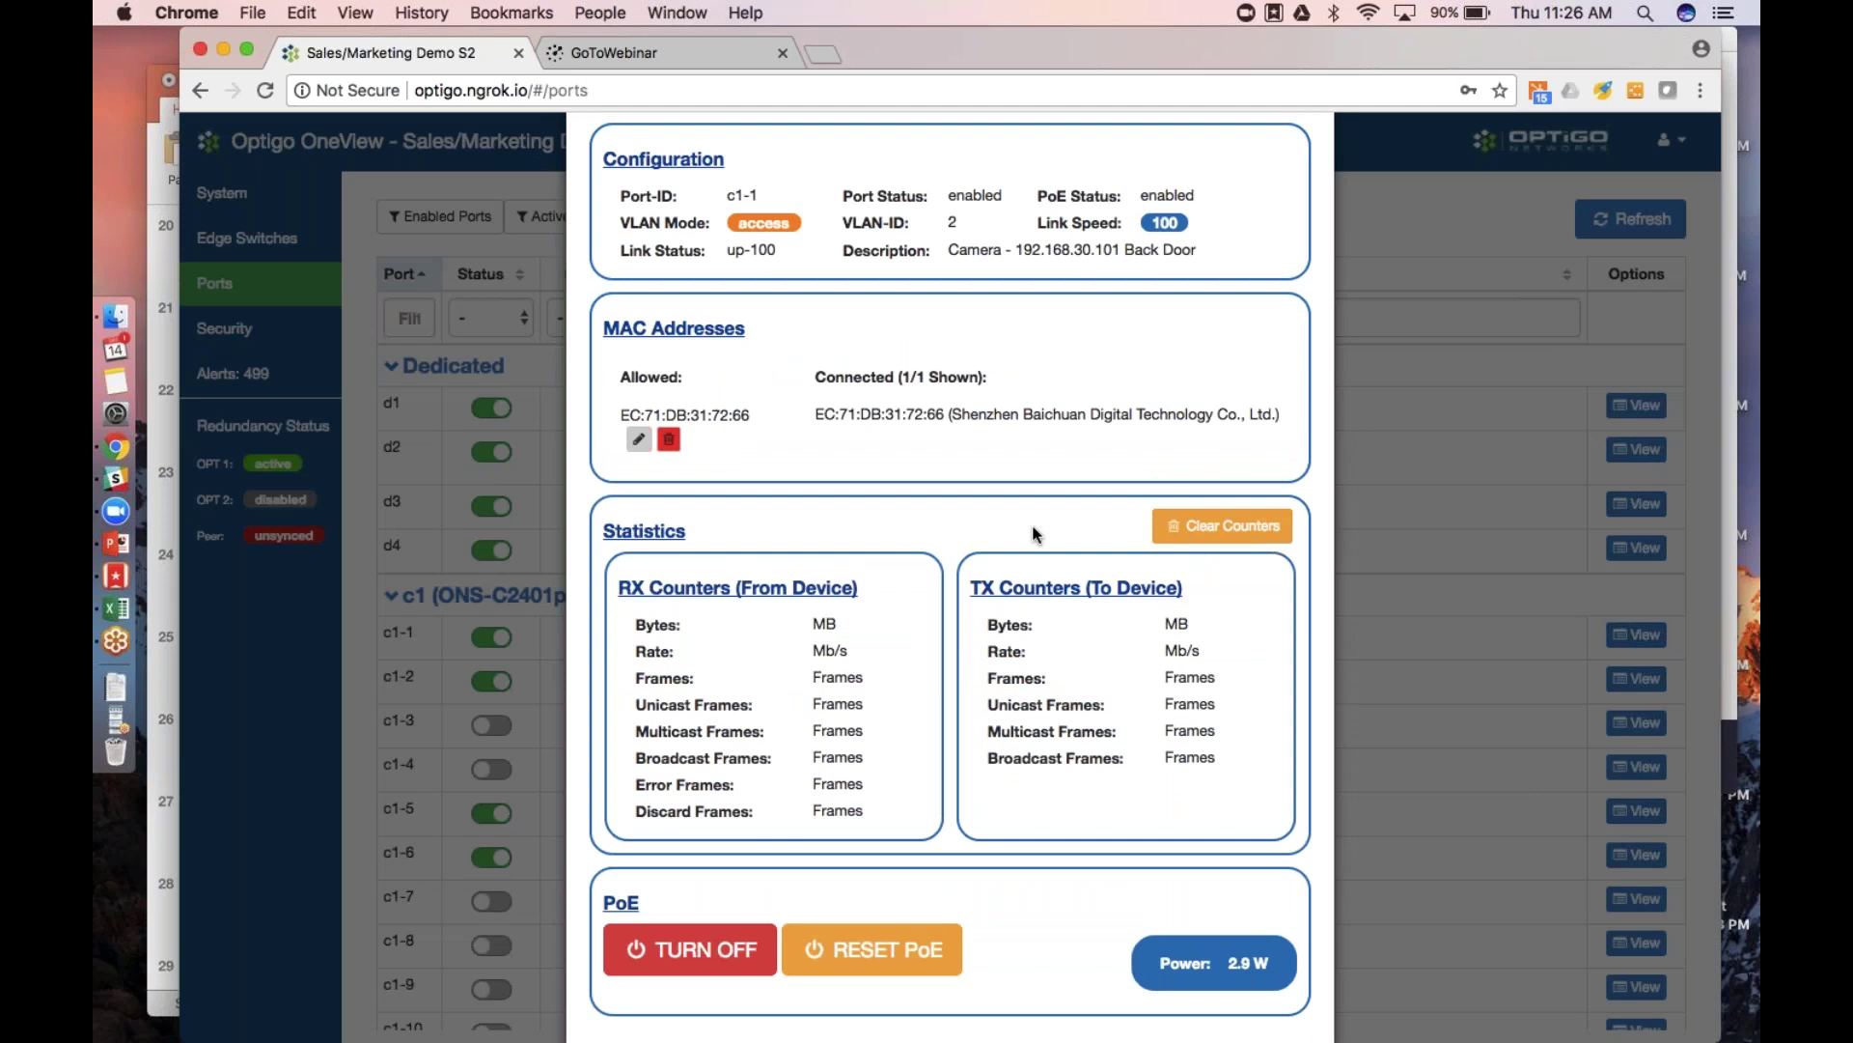
scroll(1048, 906, "down", 2)
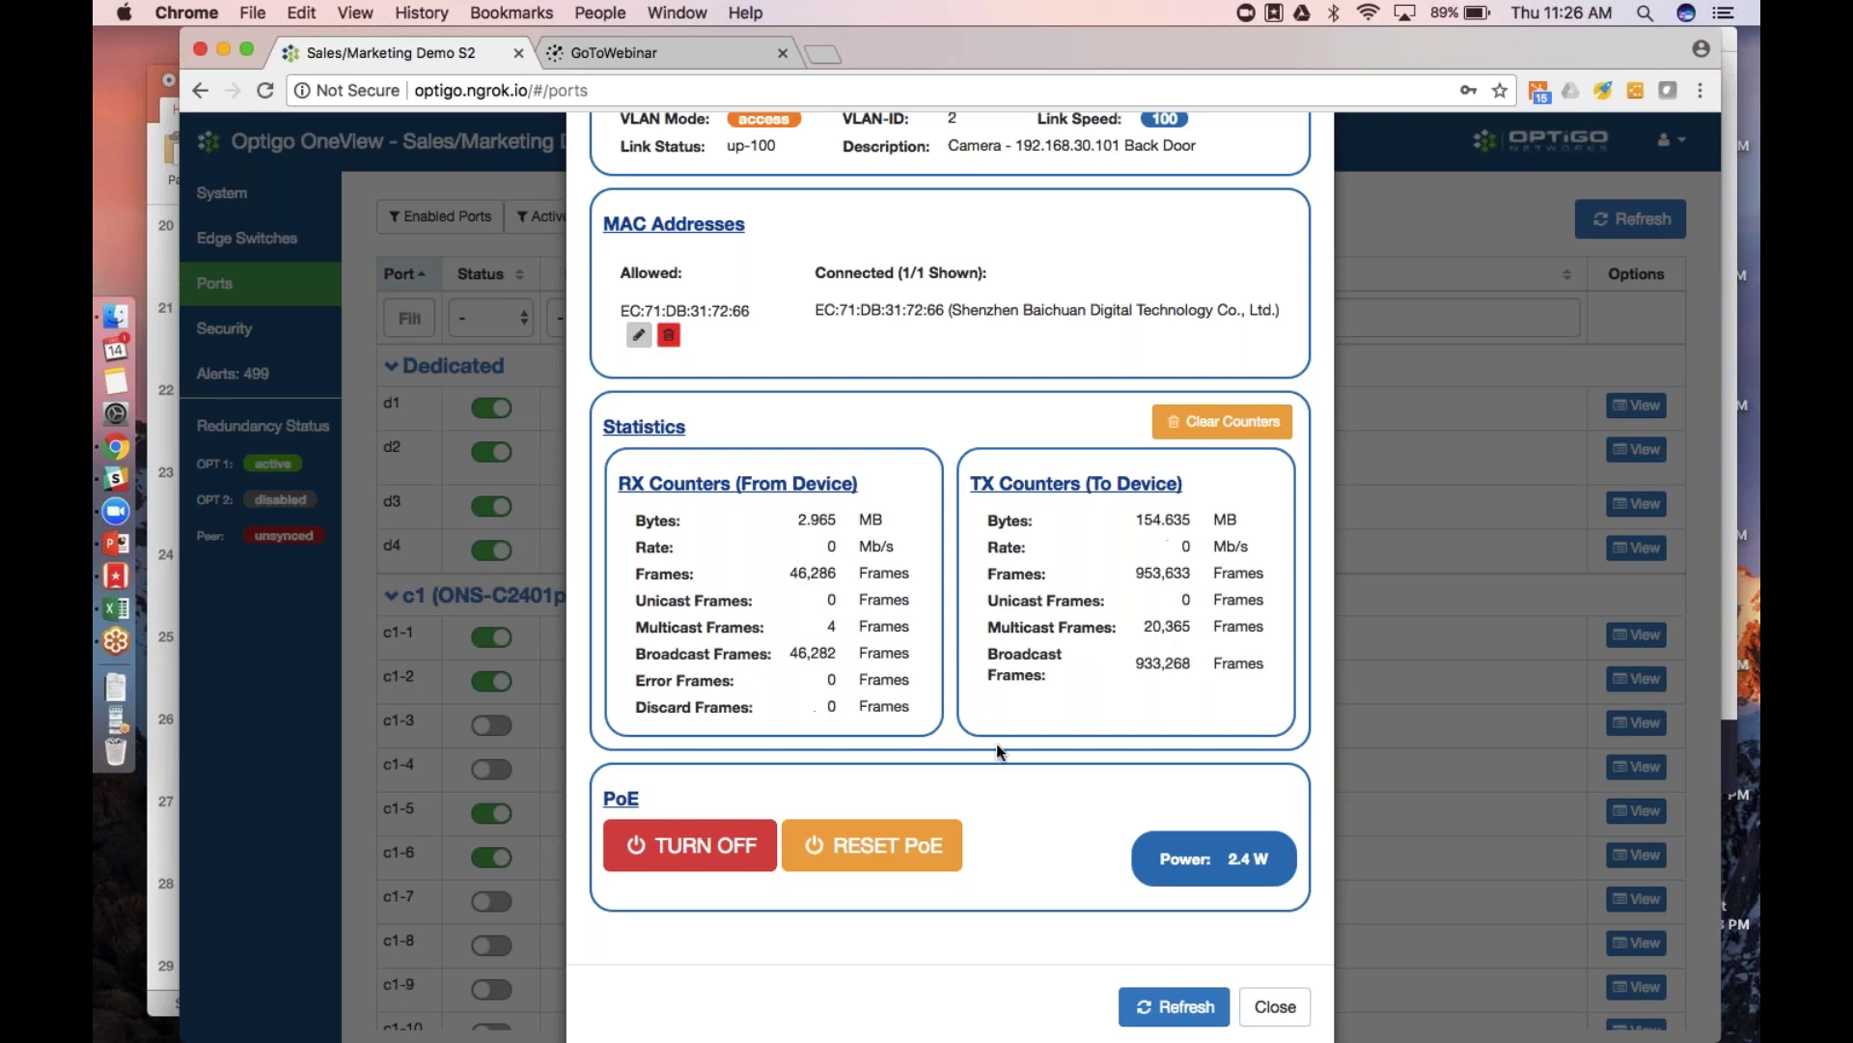
left_click(943, 832)
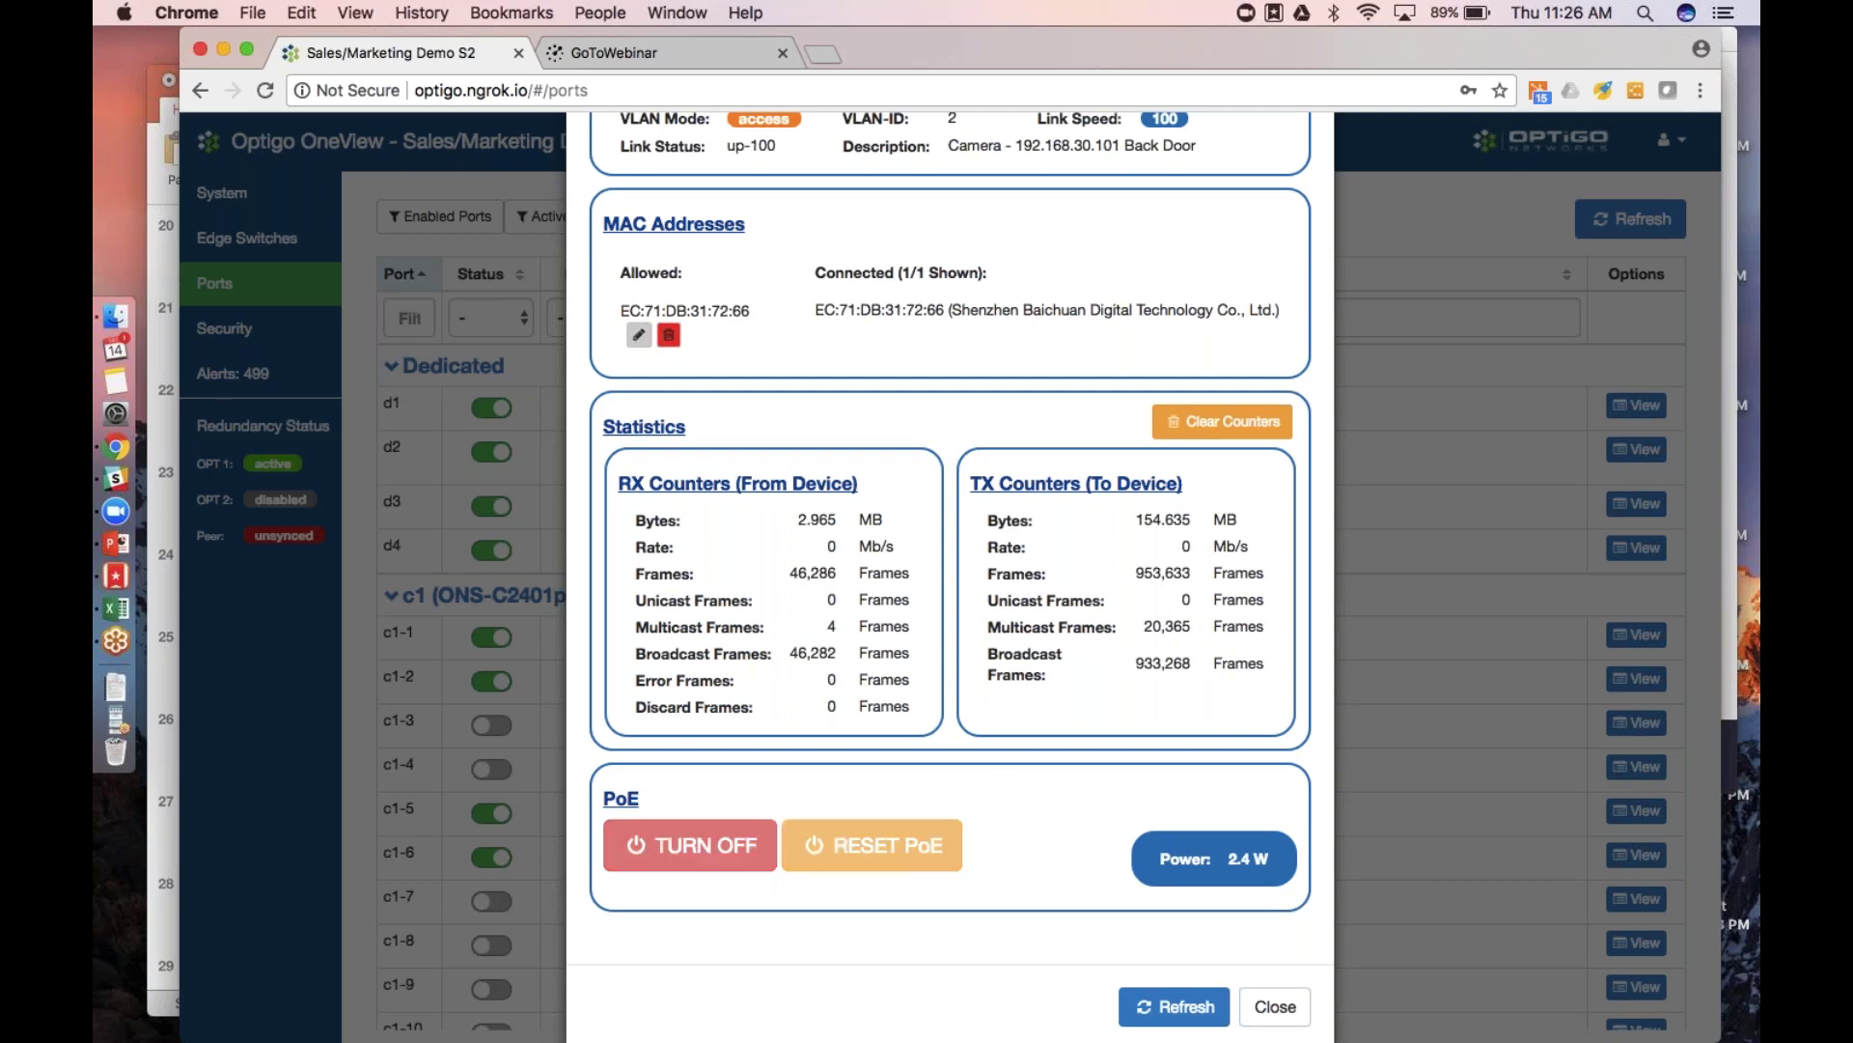
left_click(1275, 1006)
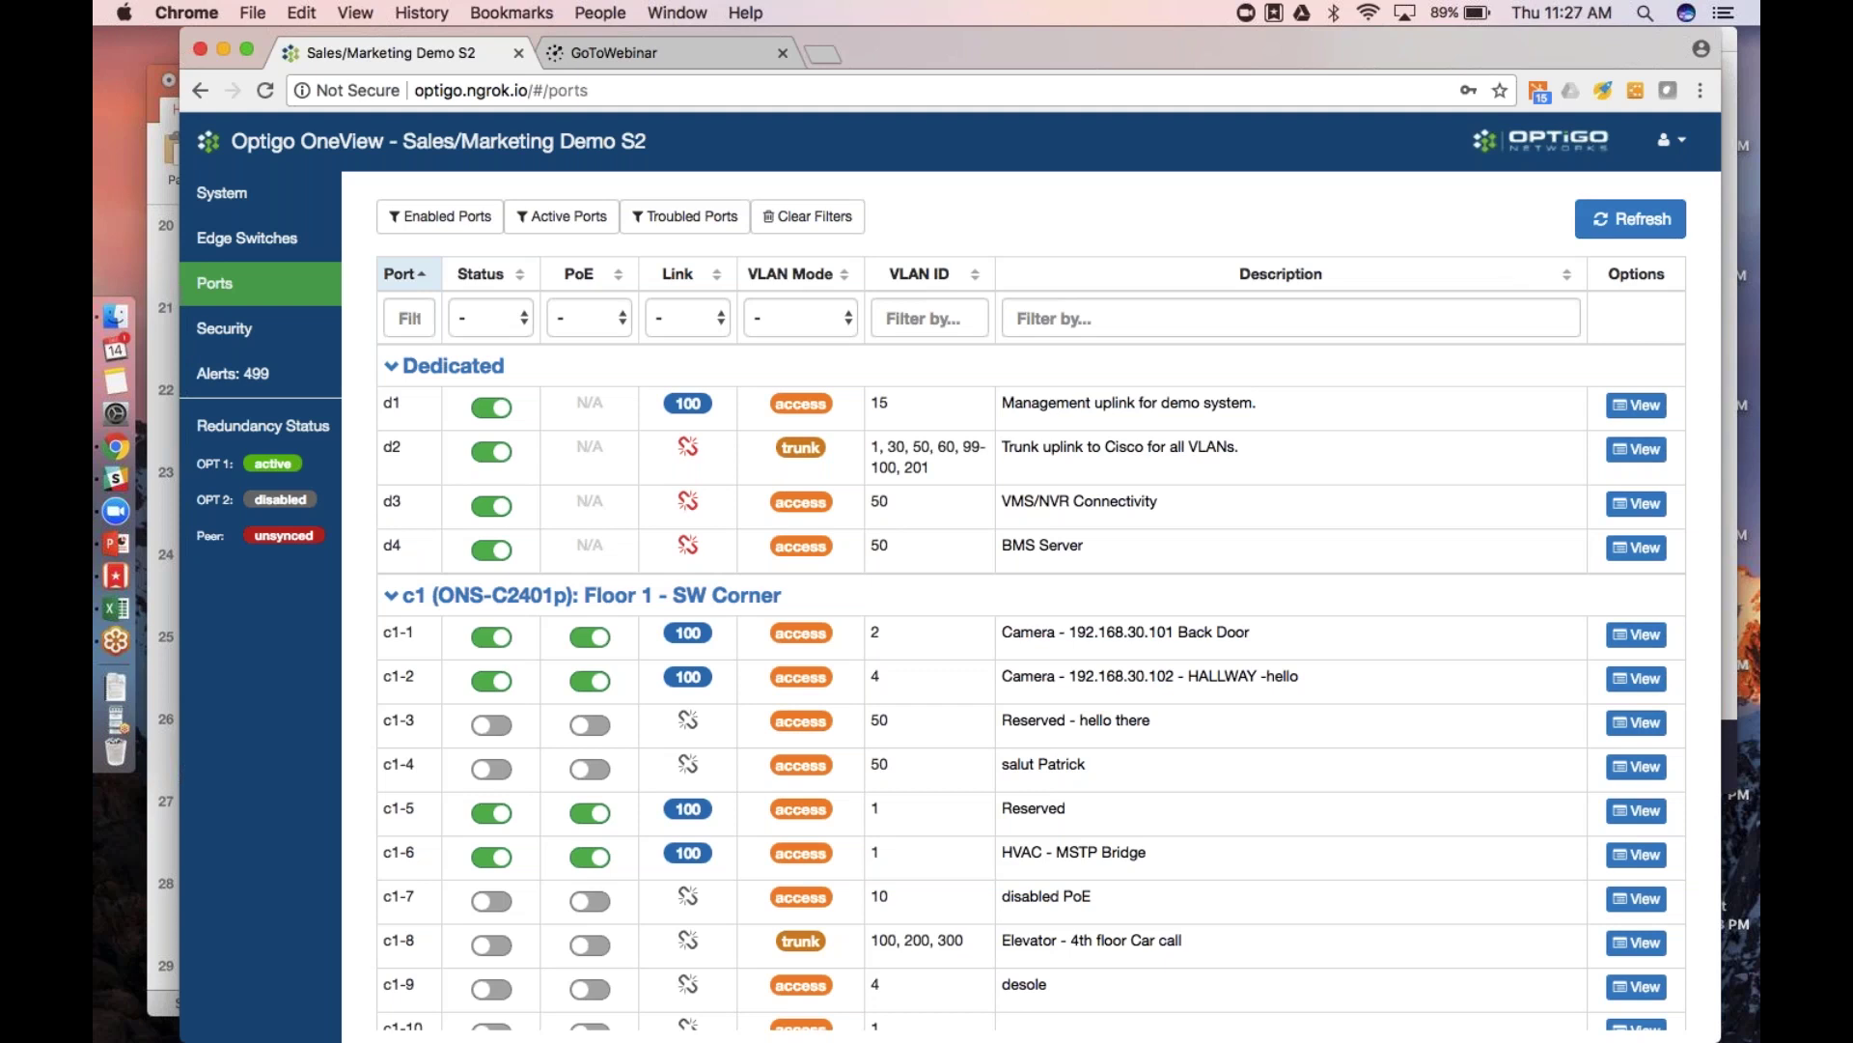
Secure the system with One-Click Security for both active and inactive ports
left_click(247, 343)
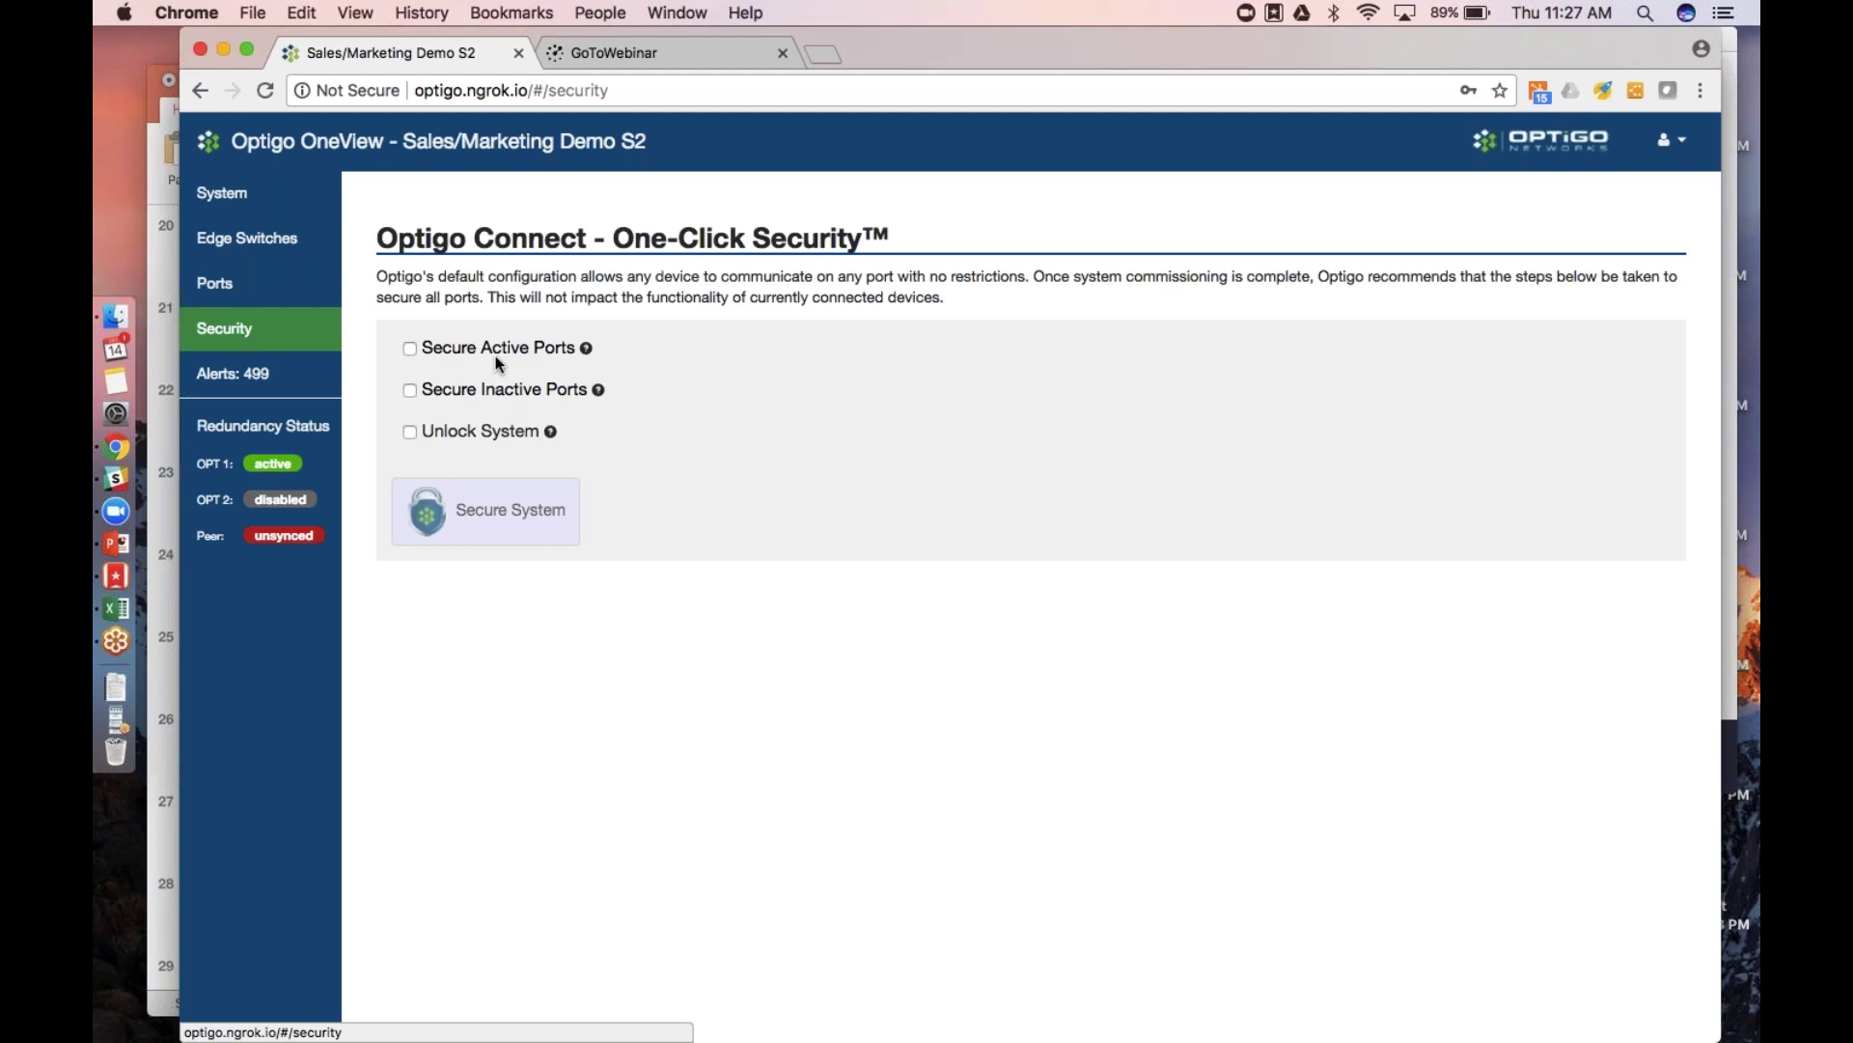
left_click(409, 349)
left_click(409, 390)
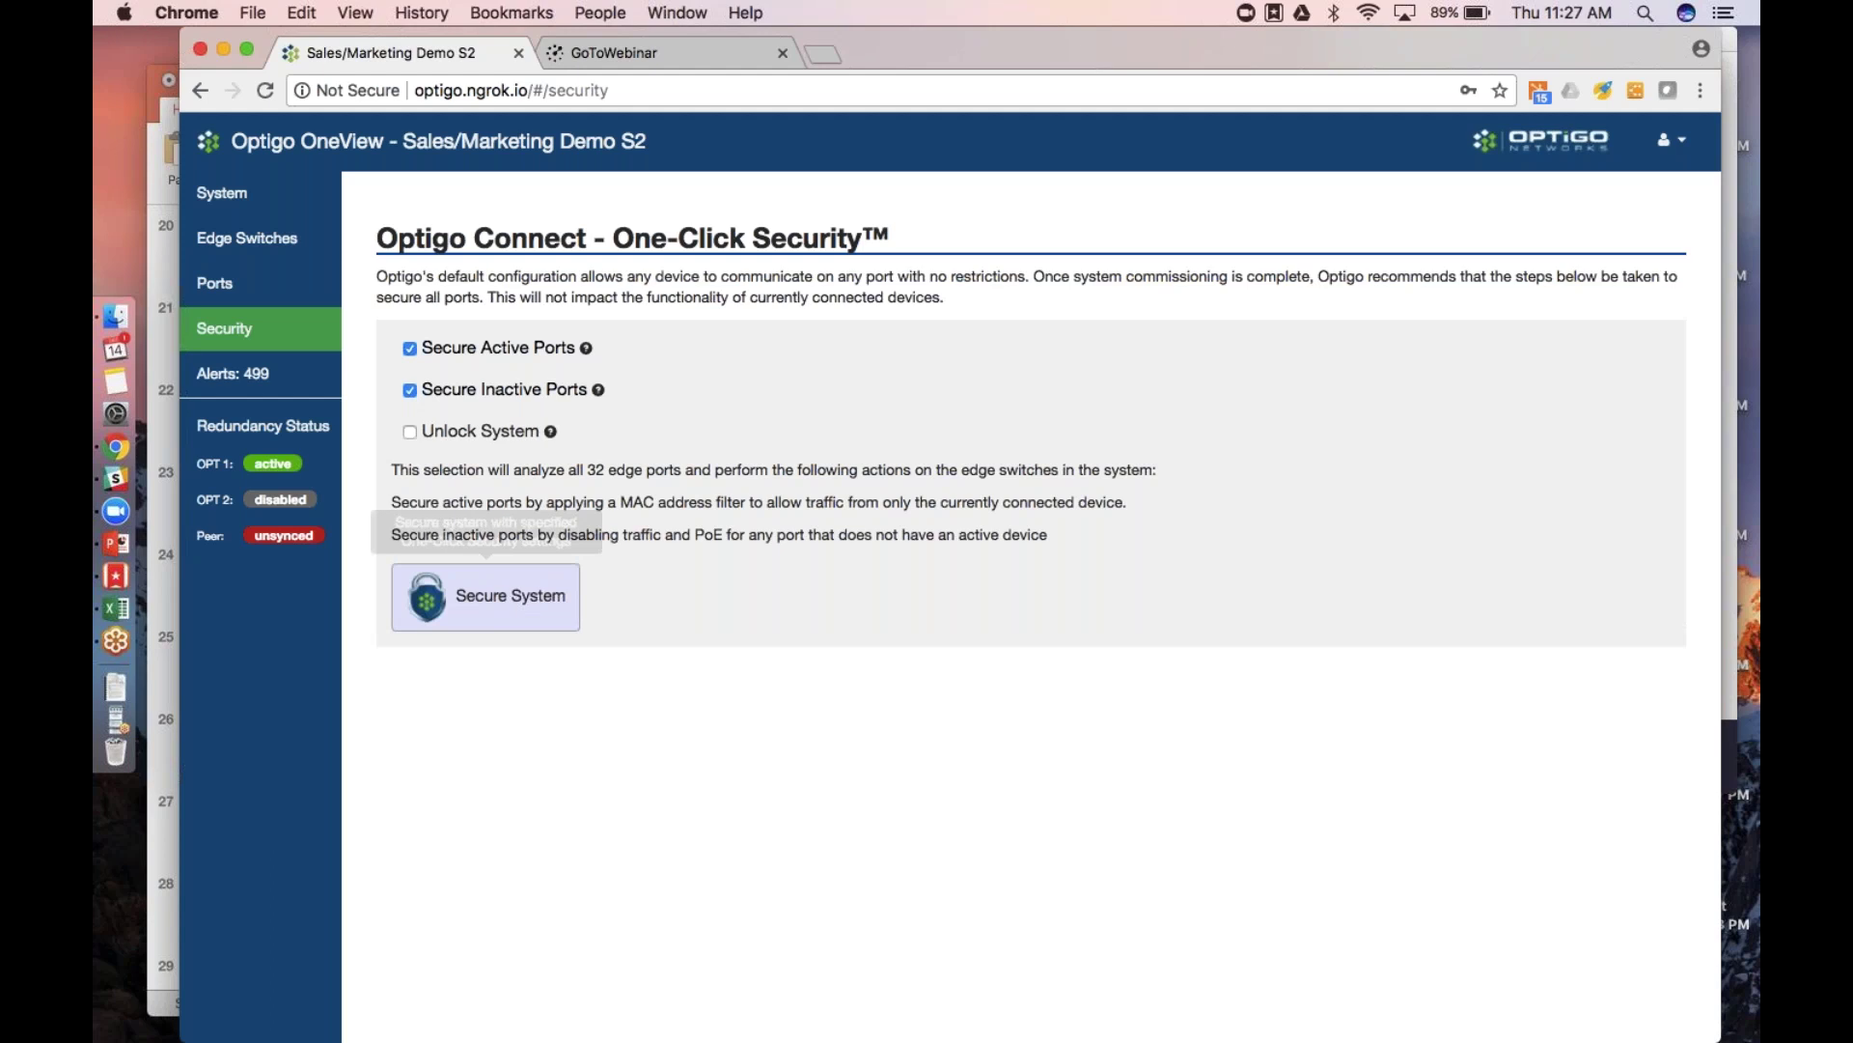
left_click(487, 595)
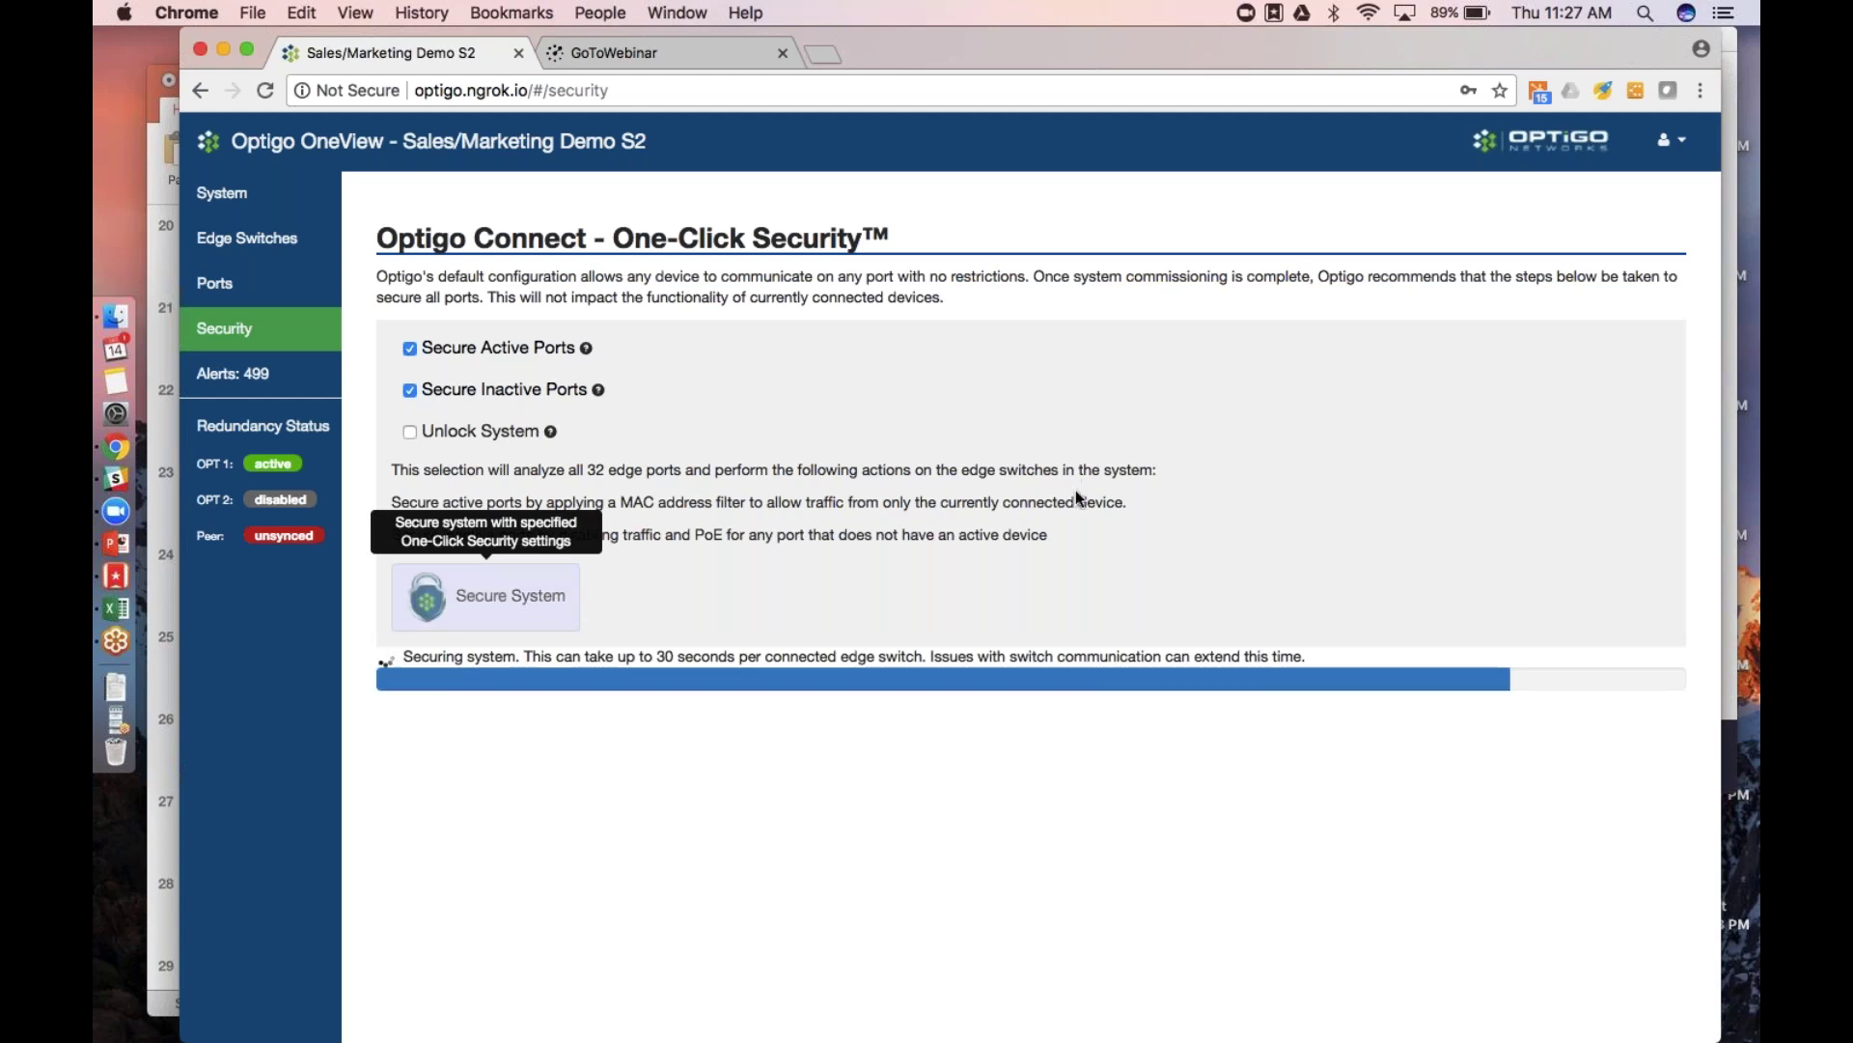
Examine the One-Click Security result summary for the ports of edge switches c1 and c2
scroll(1076, 499, "down", 1)
scroll(1078, 499, "down", 5)
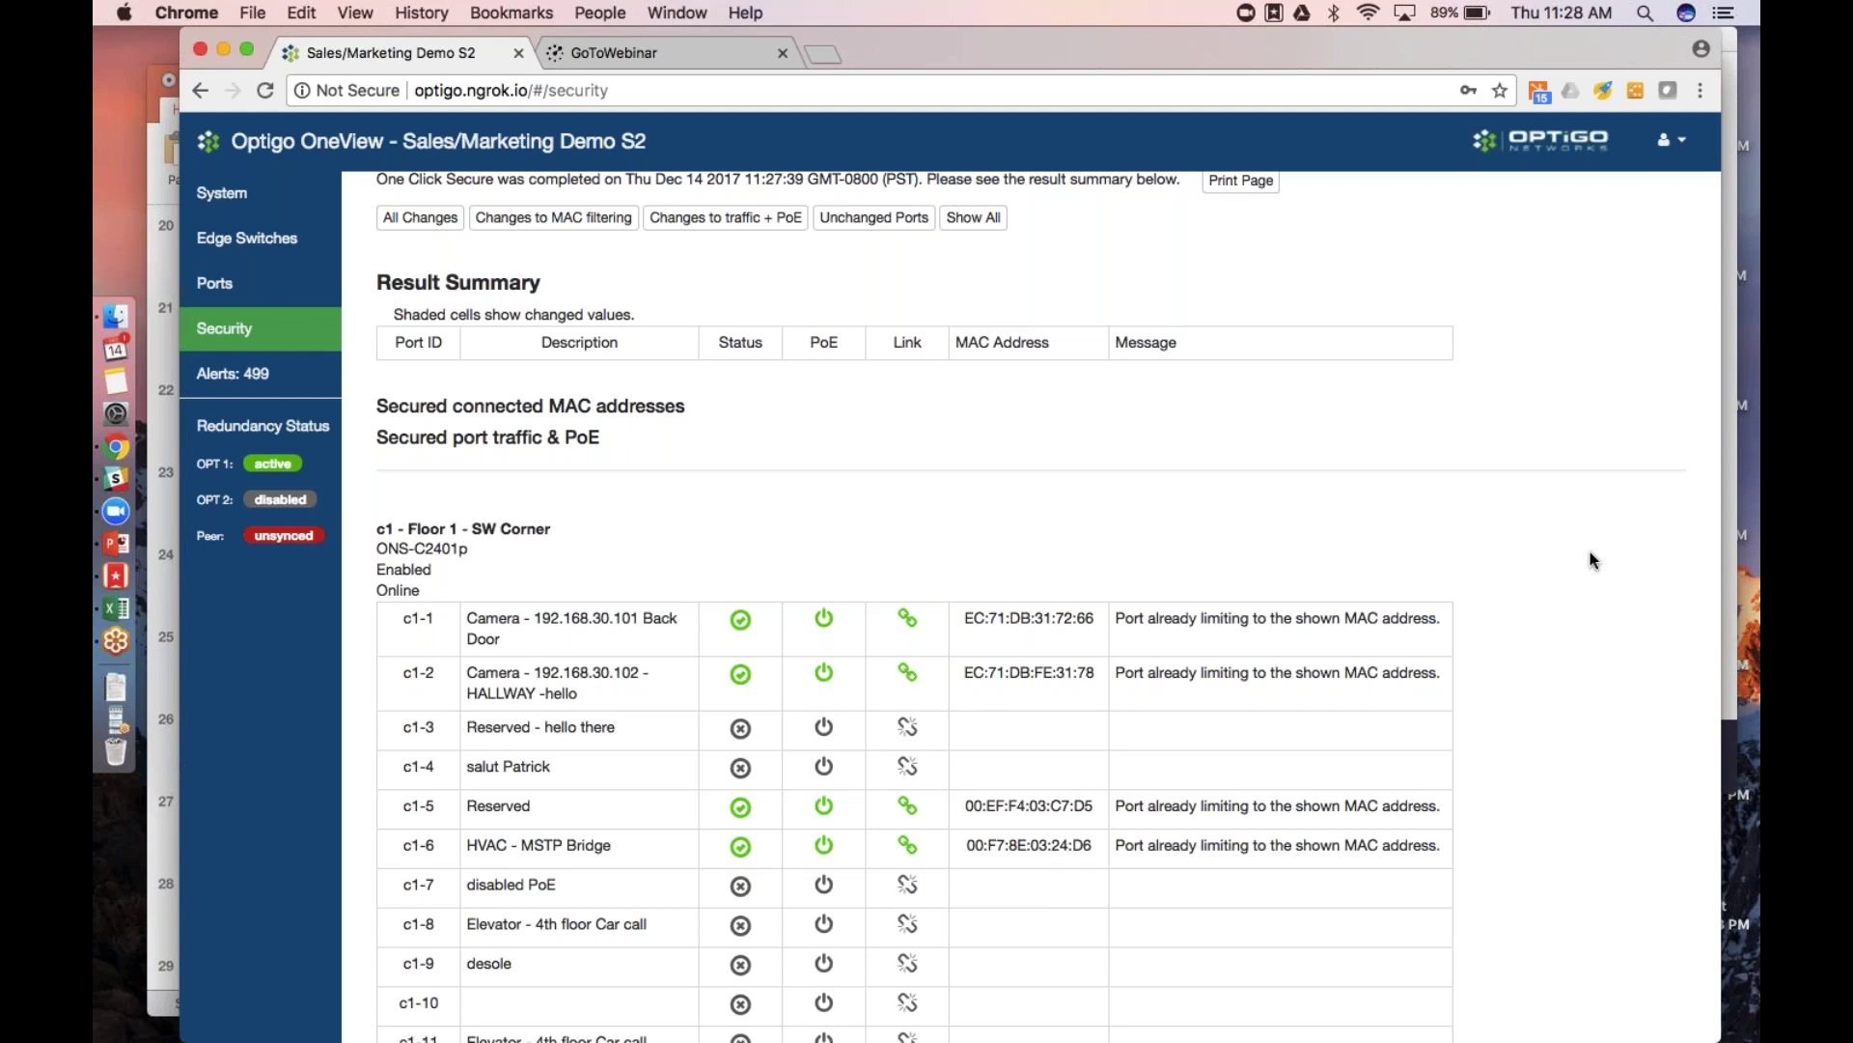
scroll(1590, 553, "down", 2)
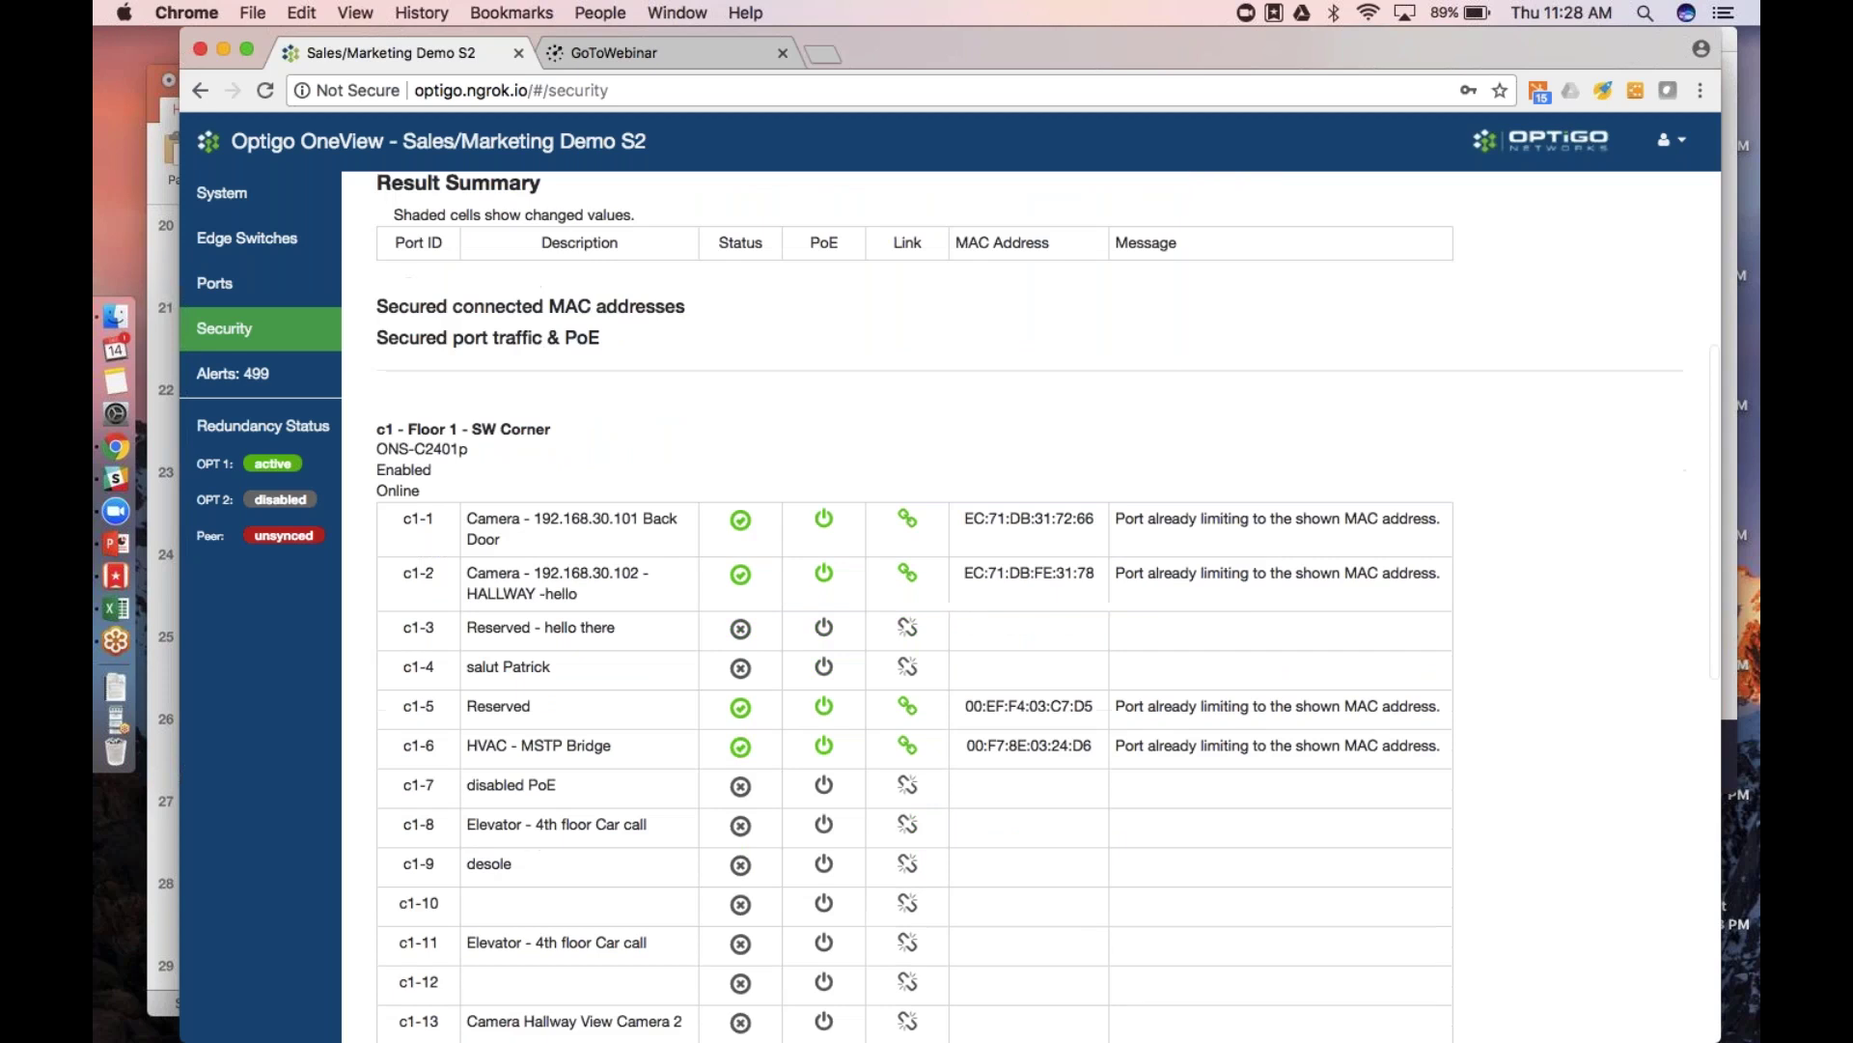
scroll(951, 579, "down", 10)
scroll(951, 579, "up", 12)
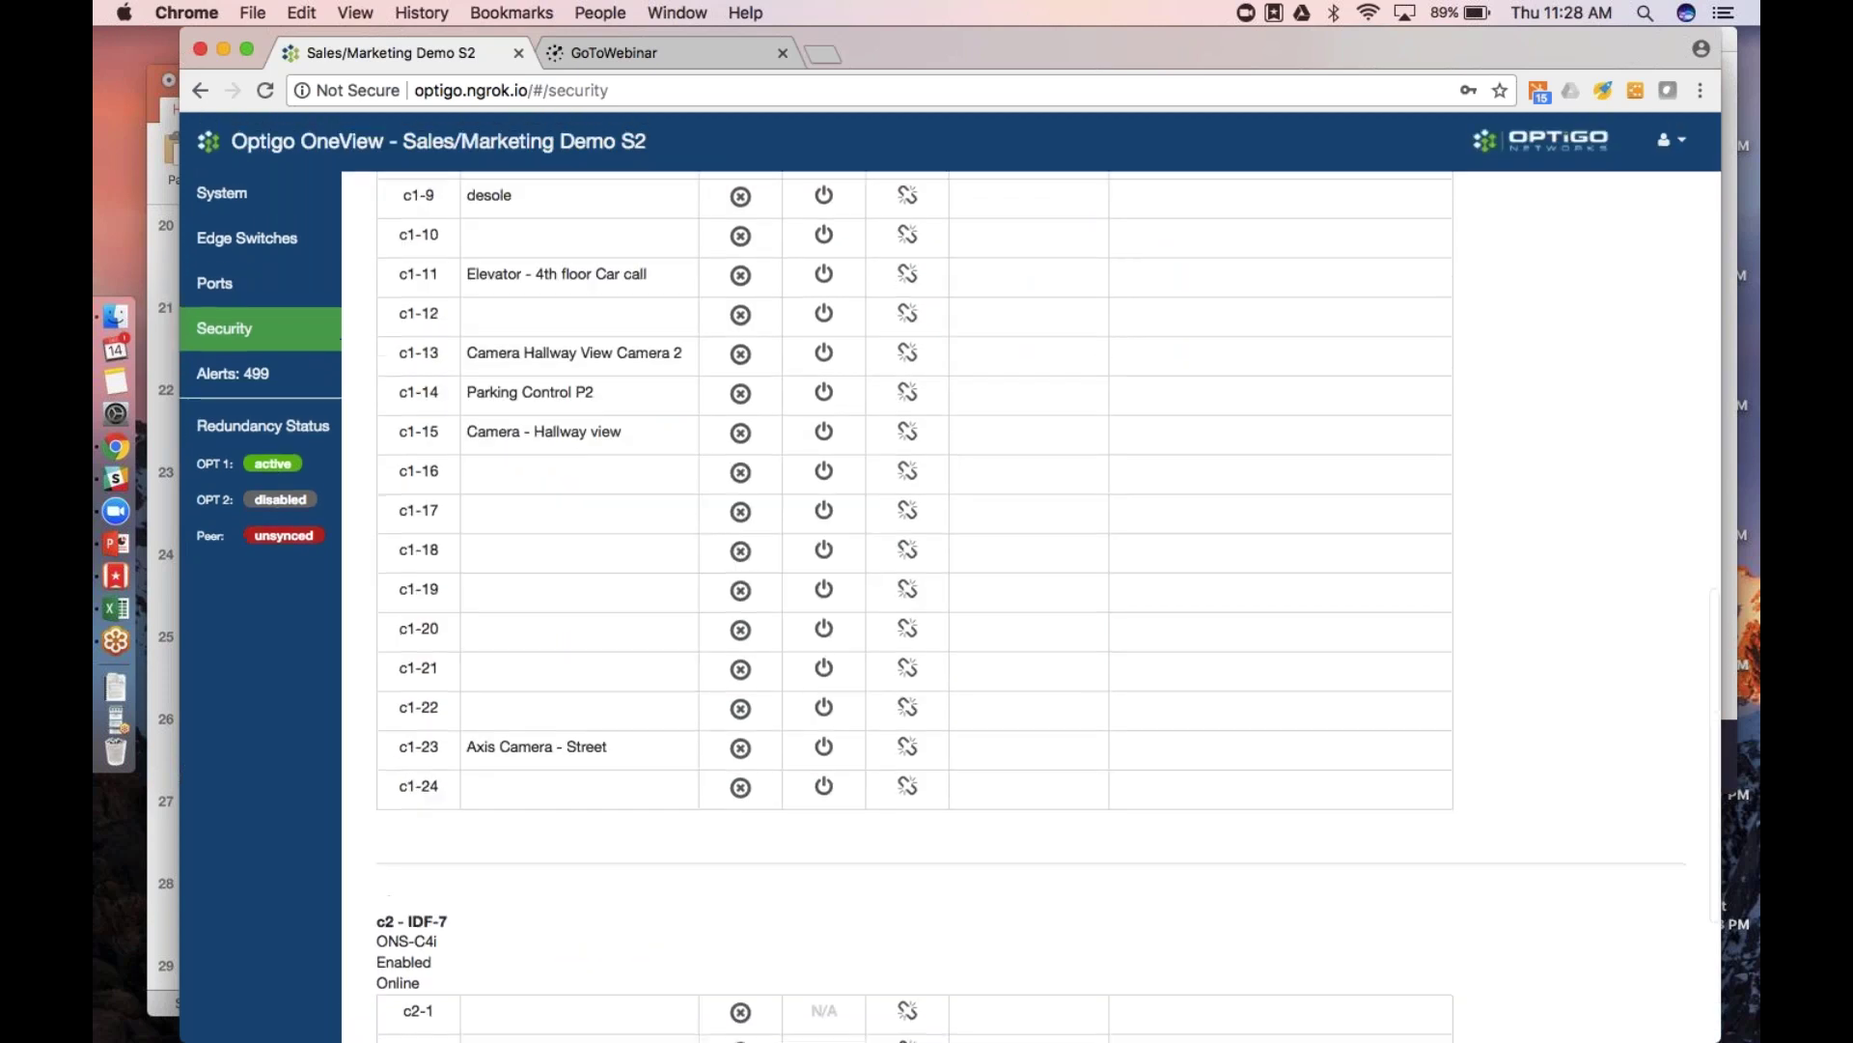
Enable port c1-3 in the ports list and save the change
left_click(211, 290)
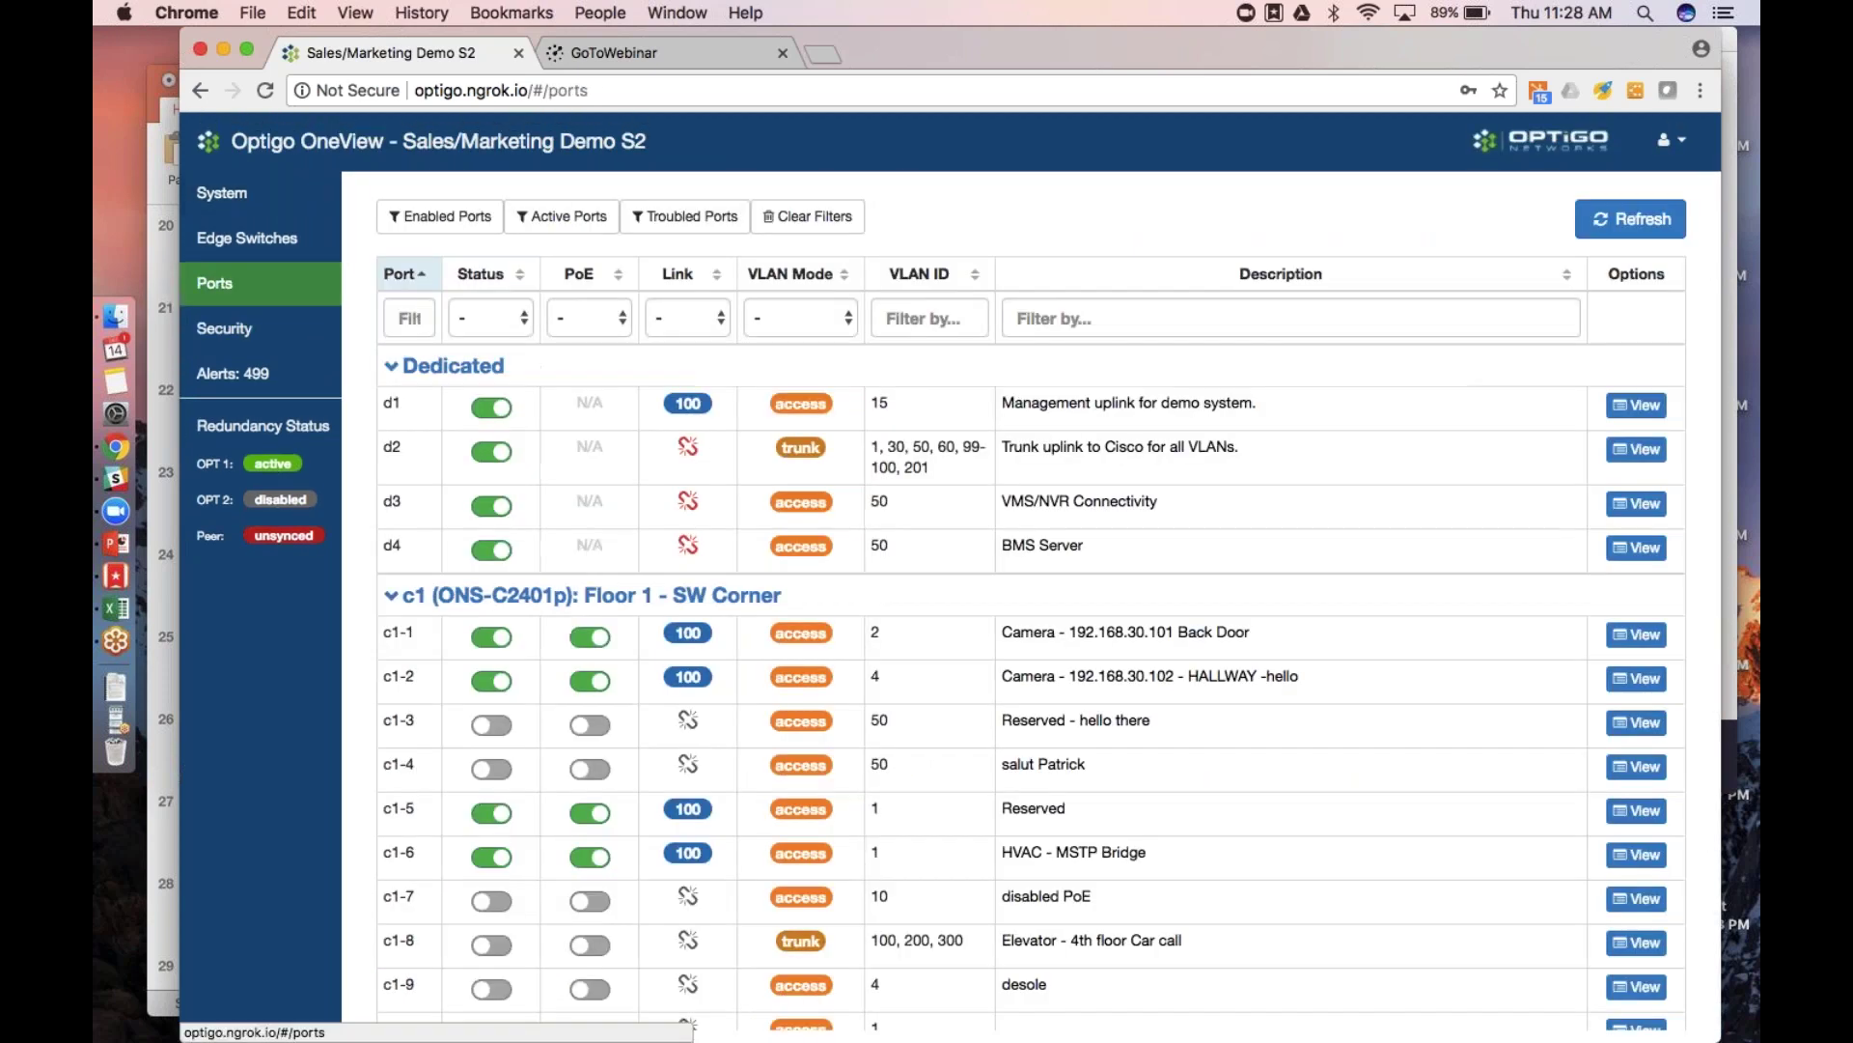
left_click(489, 724)
left_click(1245, 232)
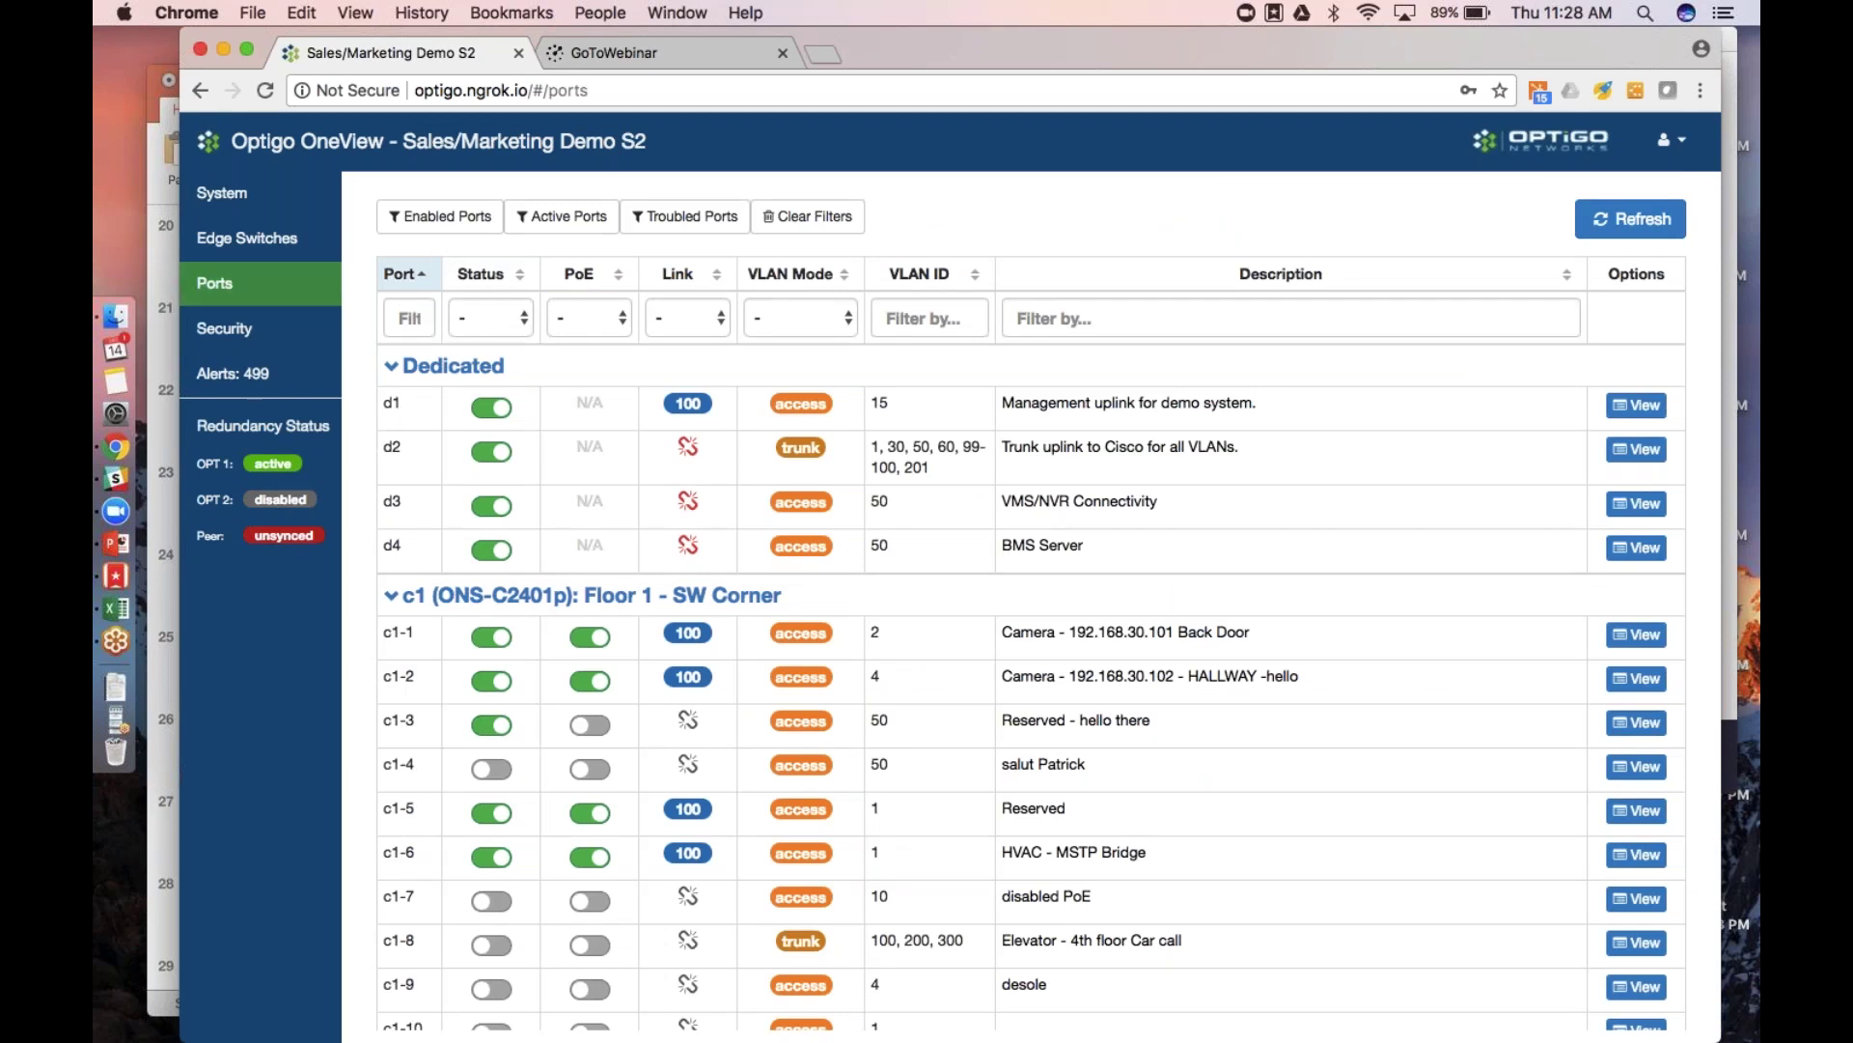
Unlock the system in One-Click Security by resetting the security options on all edge ports
left_click(246, 330)
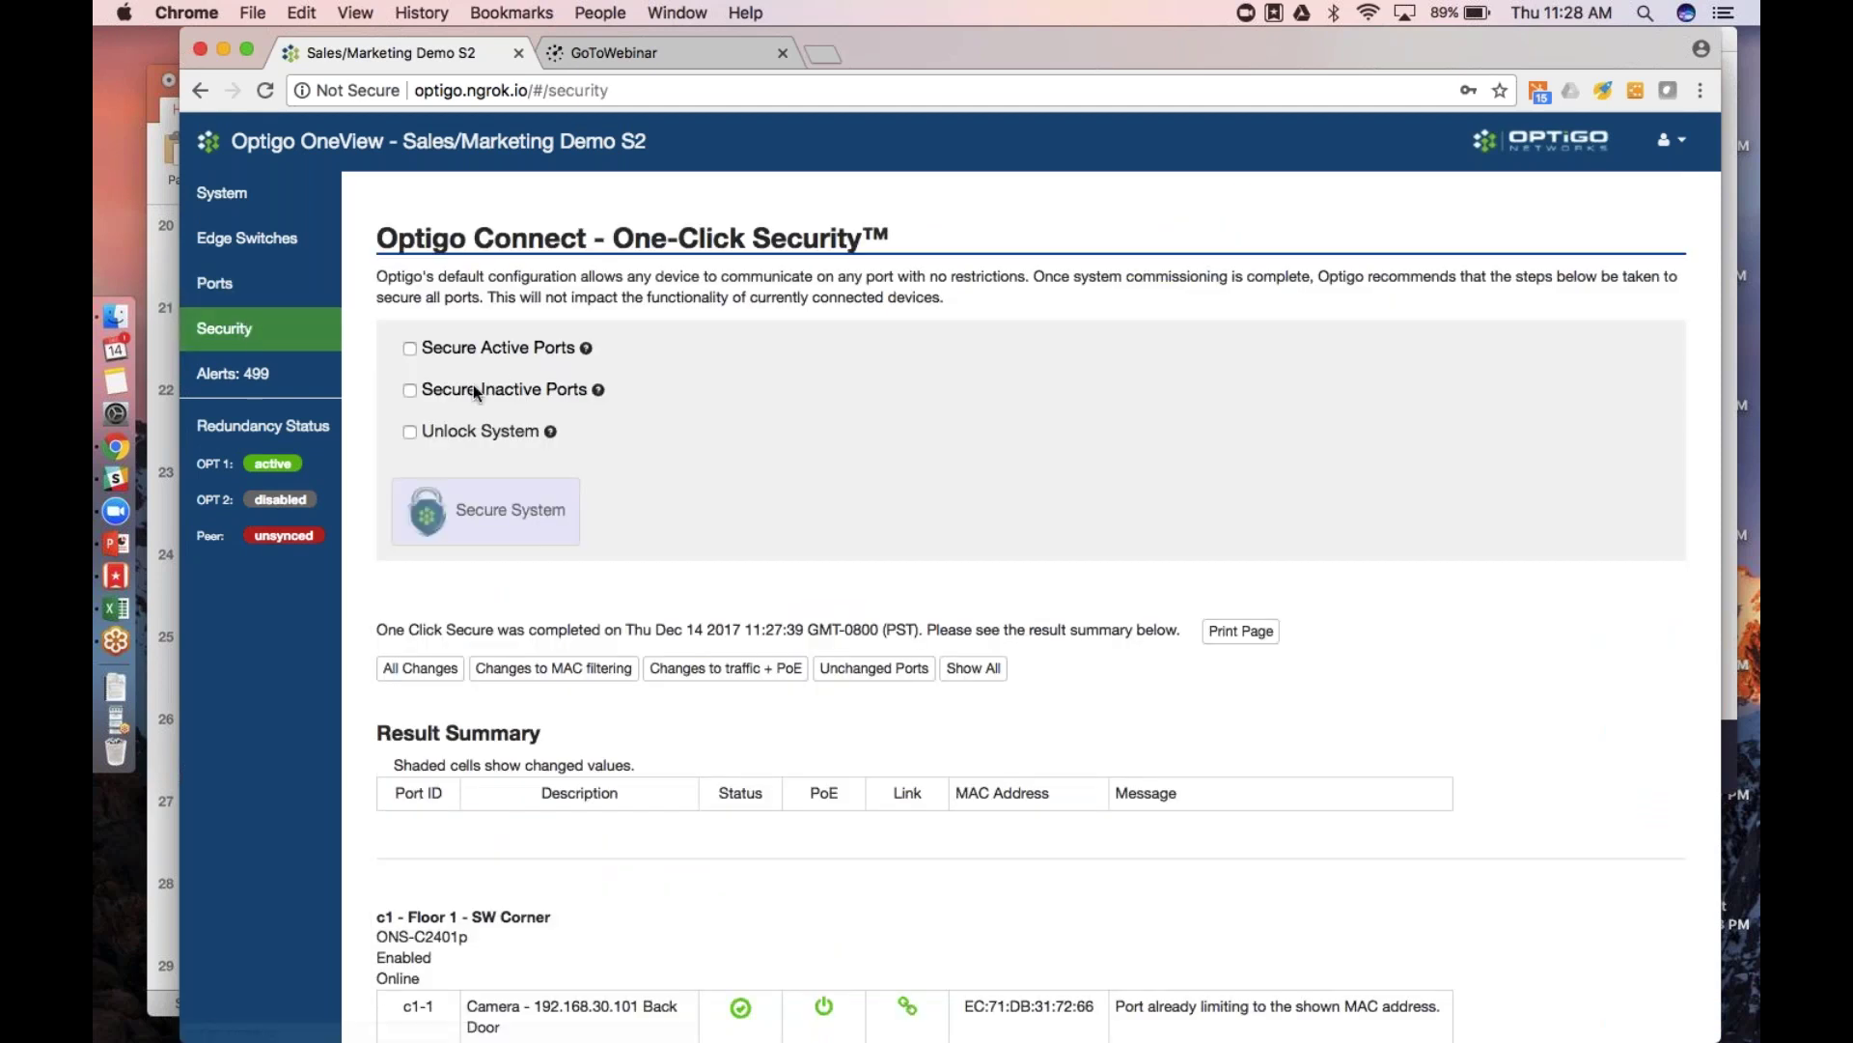
left_click(409, 431)
left_click(565, 531)
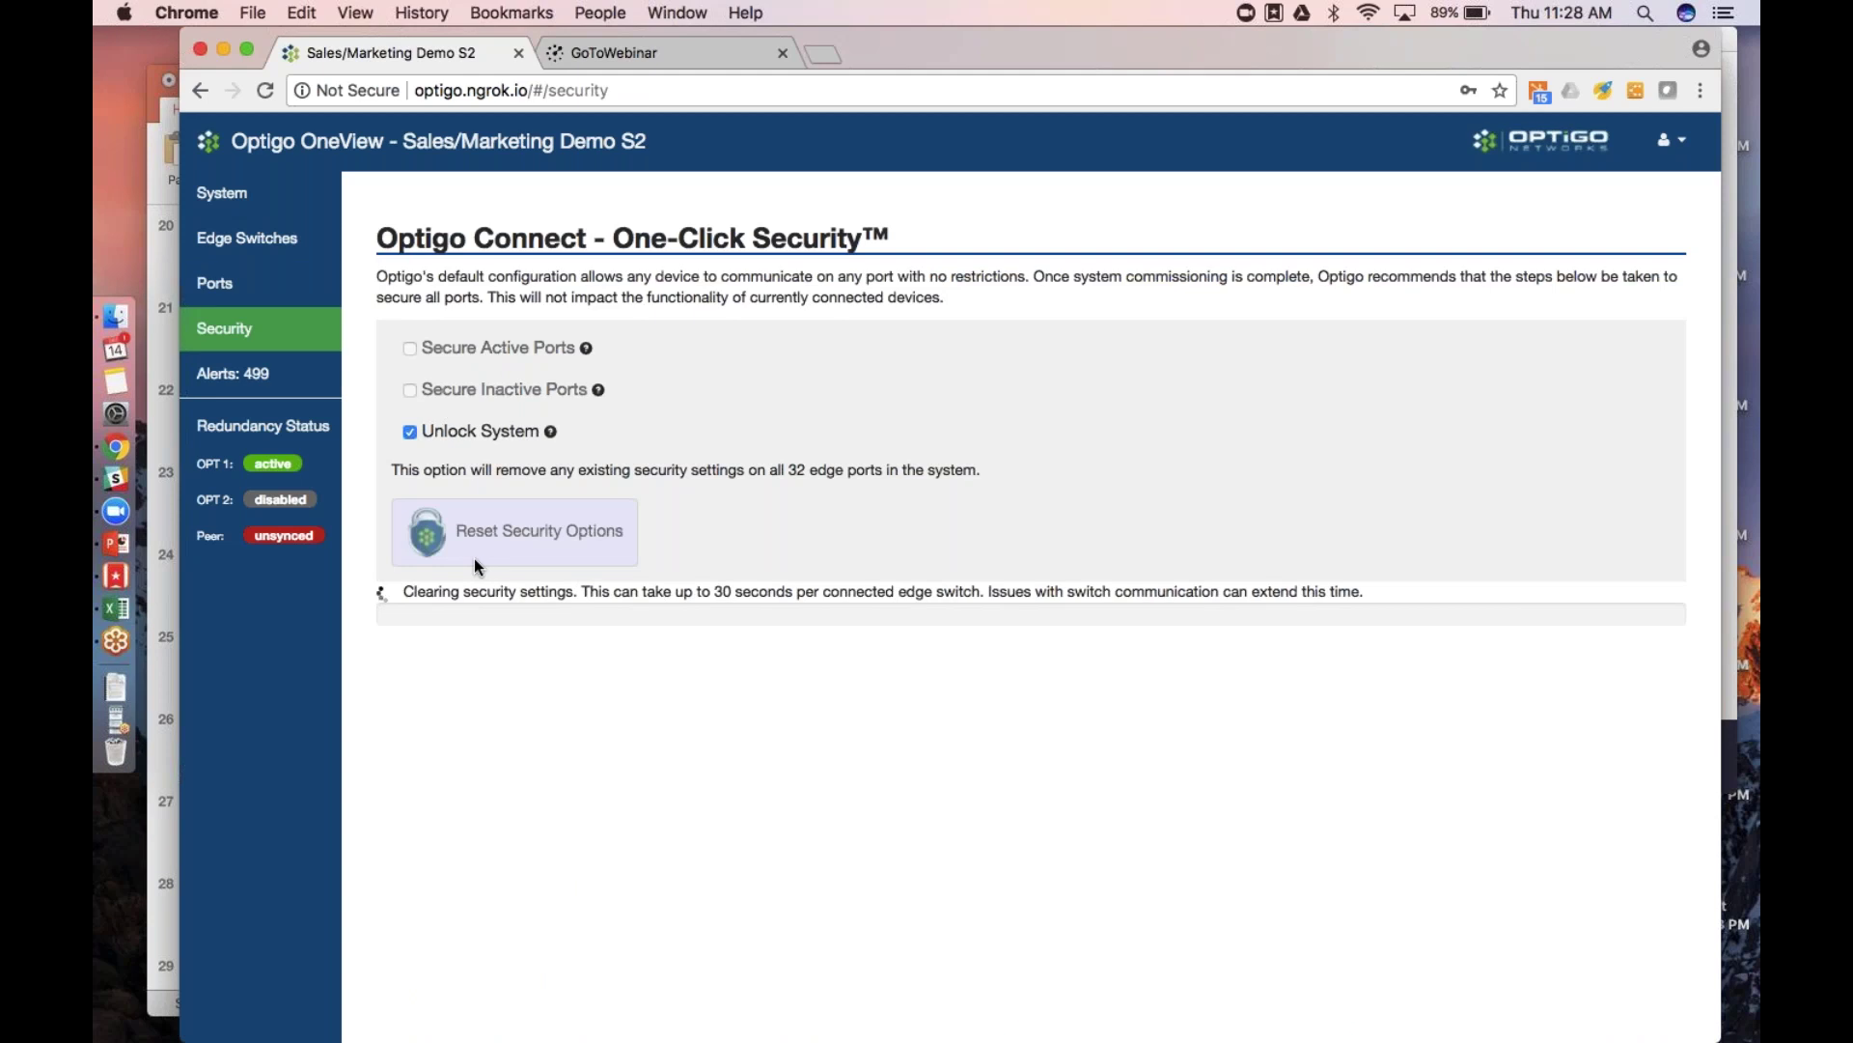
Switch to PowerPoint and run the slide show from "Simple & Centralized Management" through to "Optimal Deployment Examples"
left_click(246, 216)
key("ctrl+Up")
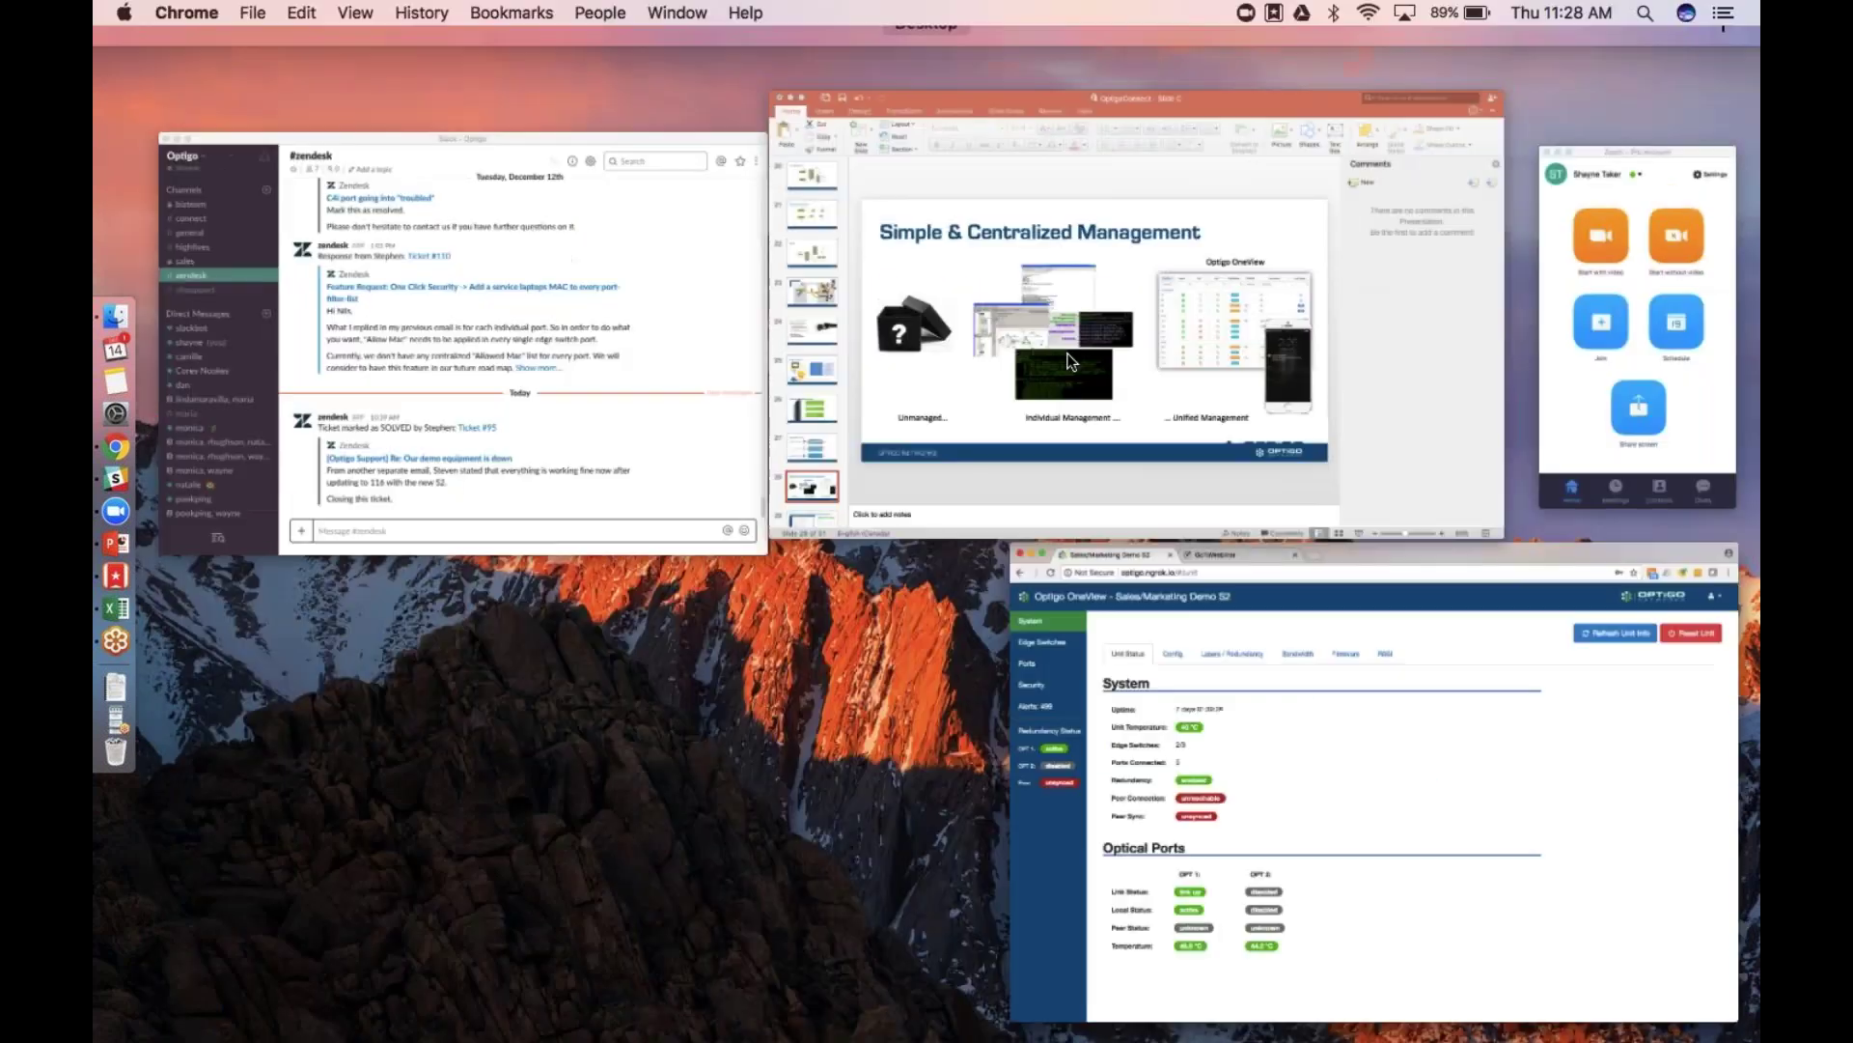
left_click(1069, 362)
left_click(1396, 1003)
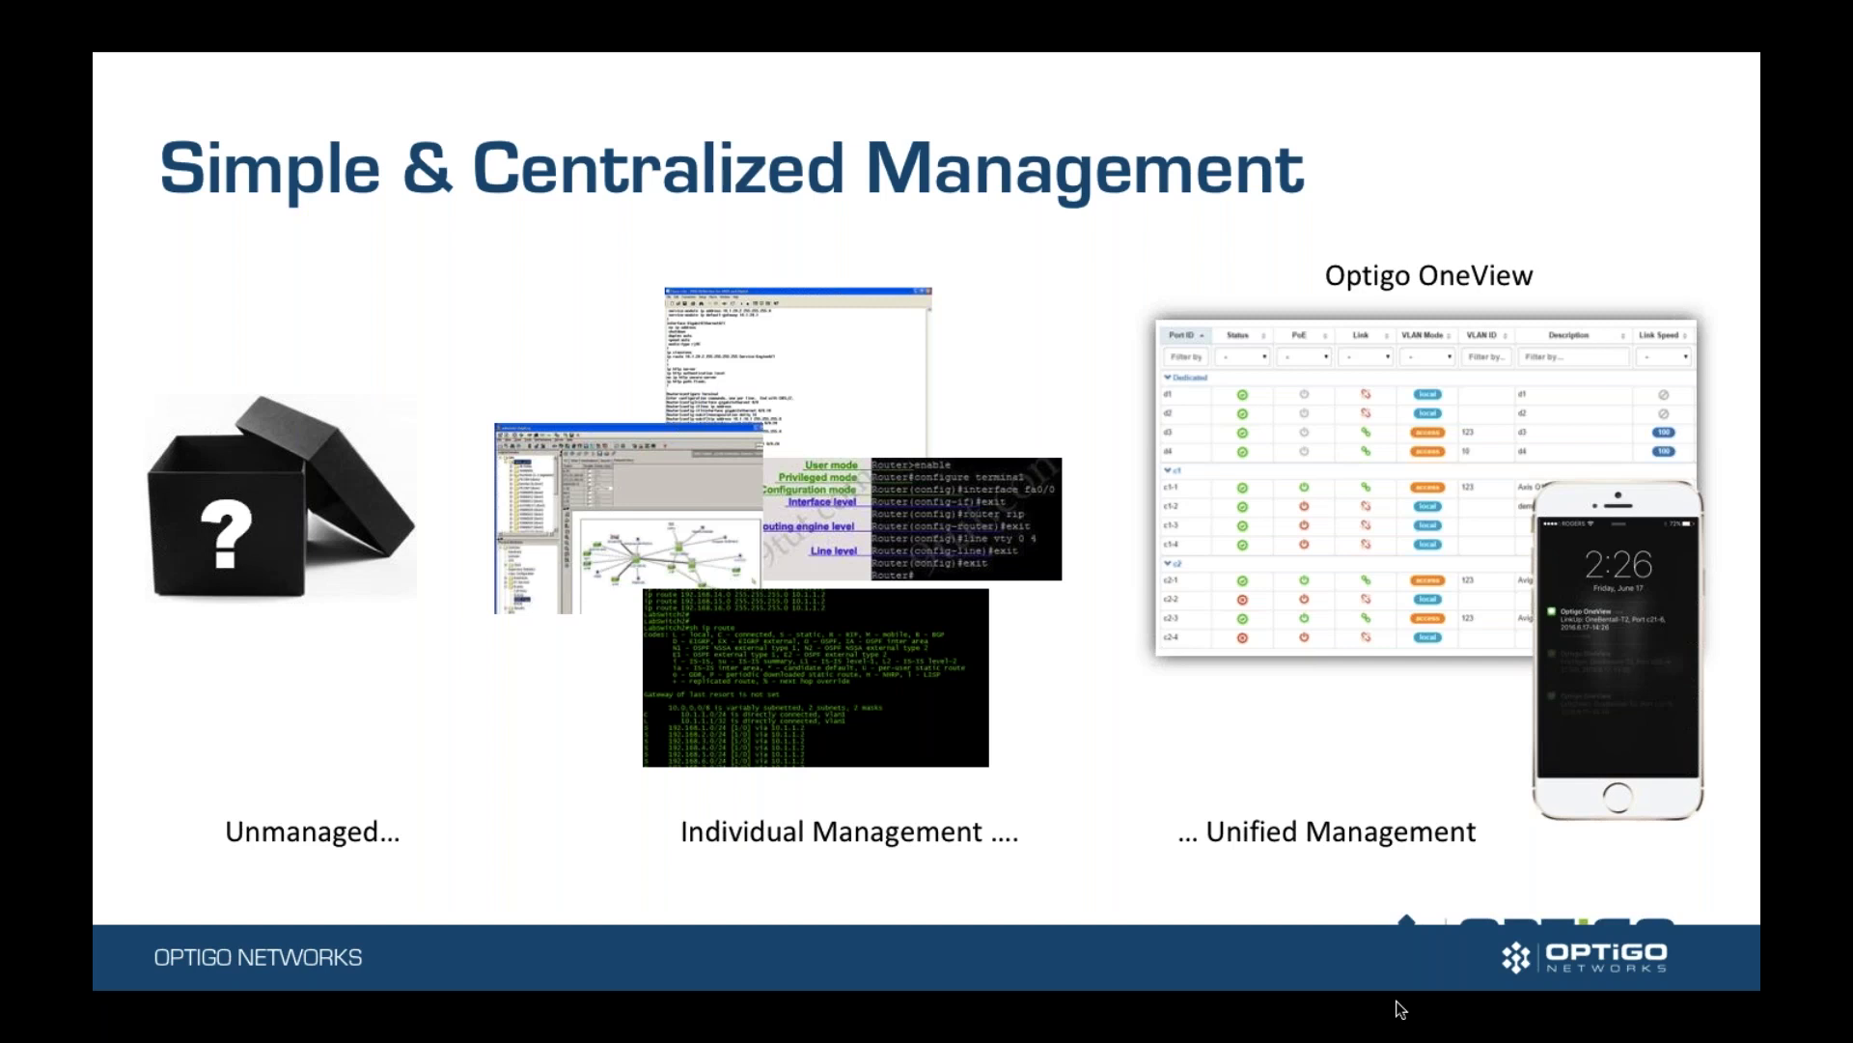
key("Right")
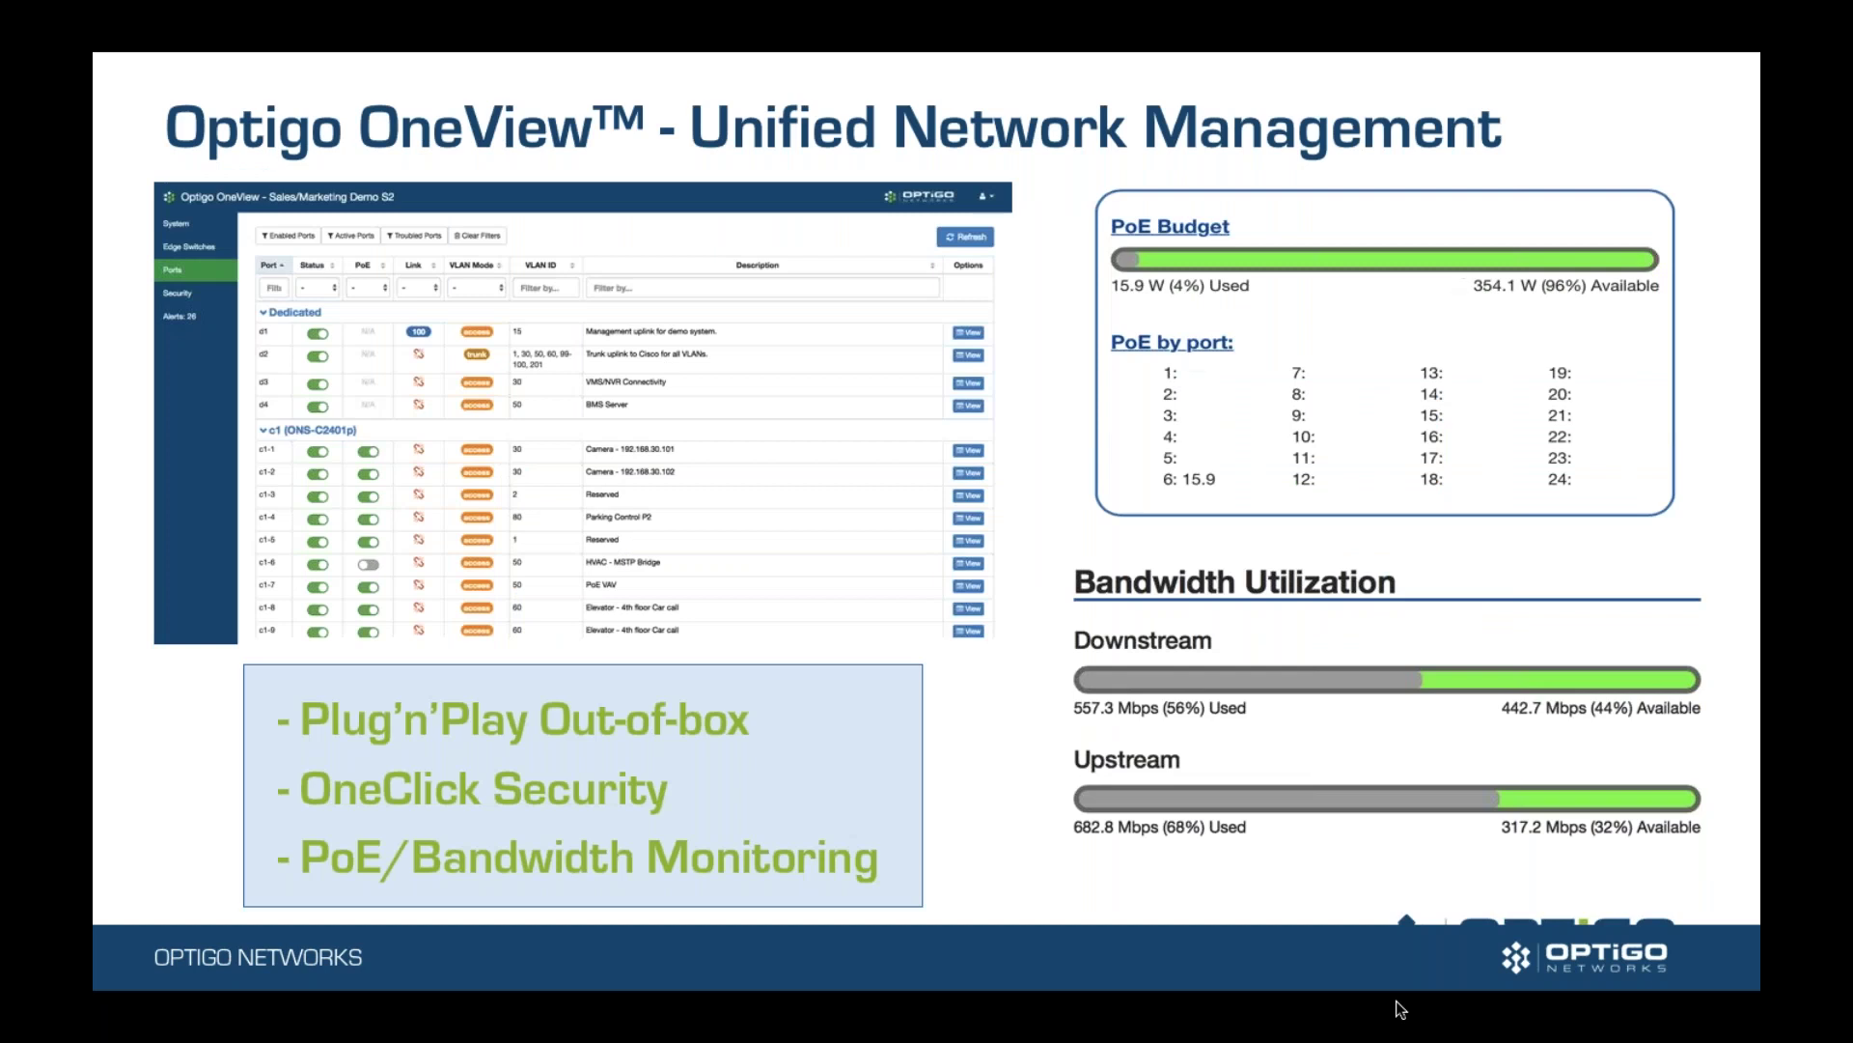
key("Right")
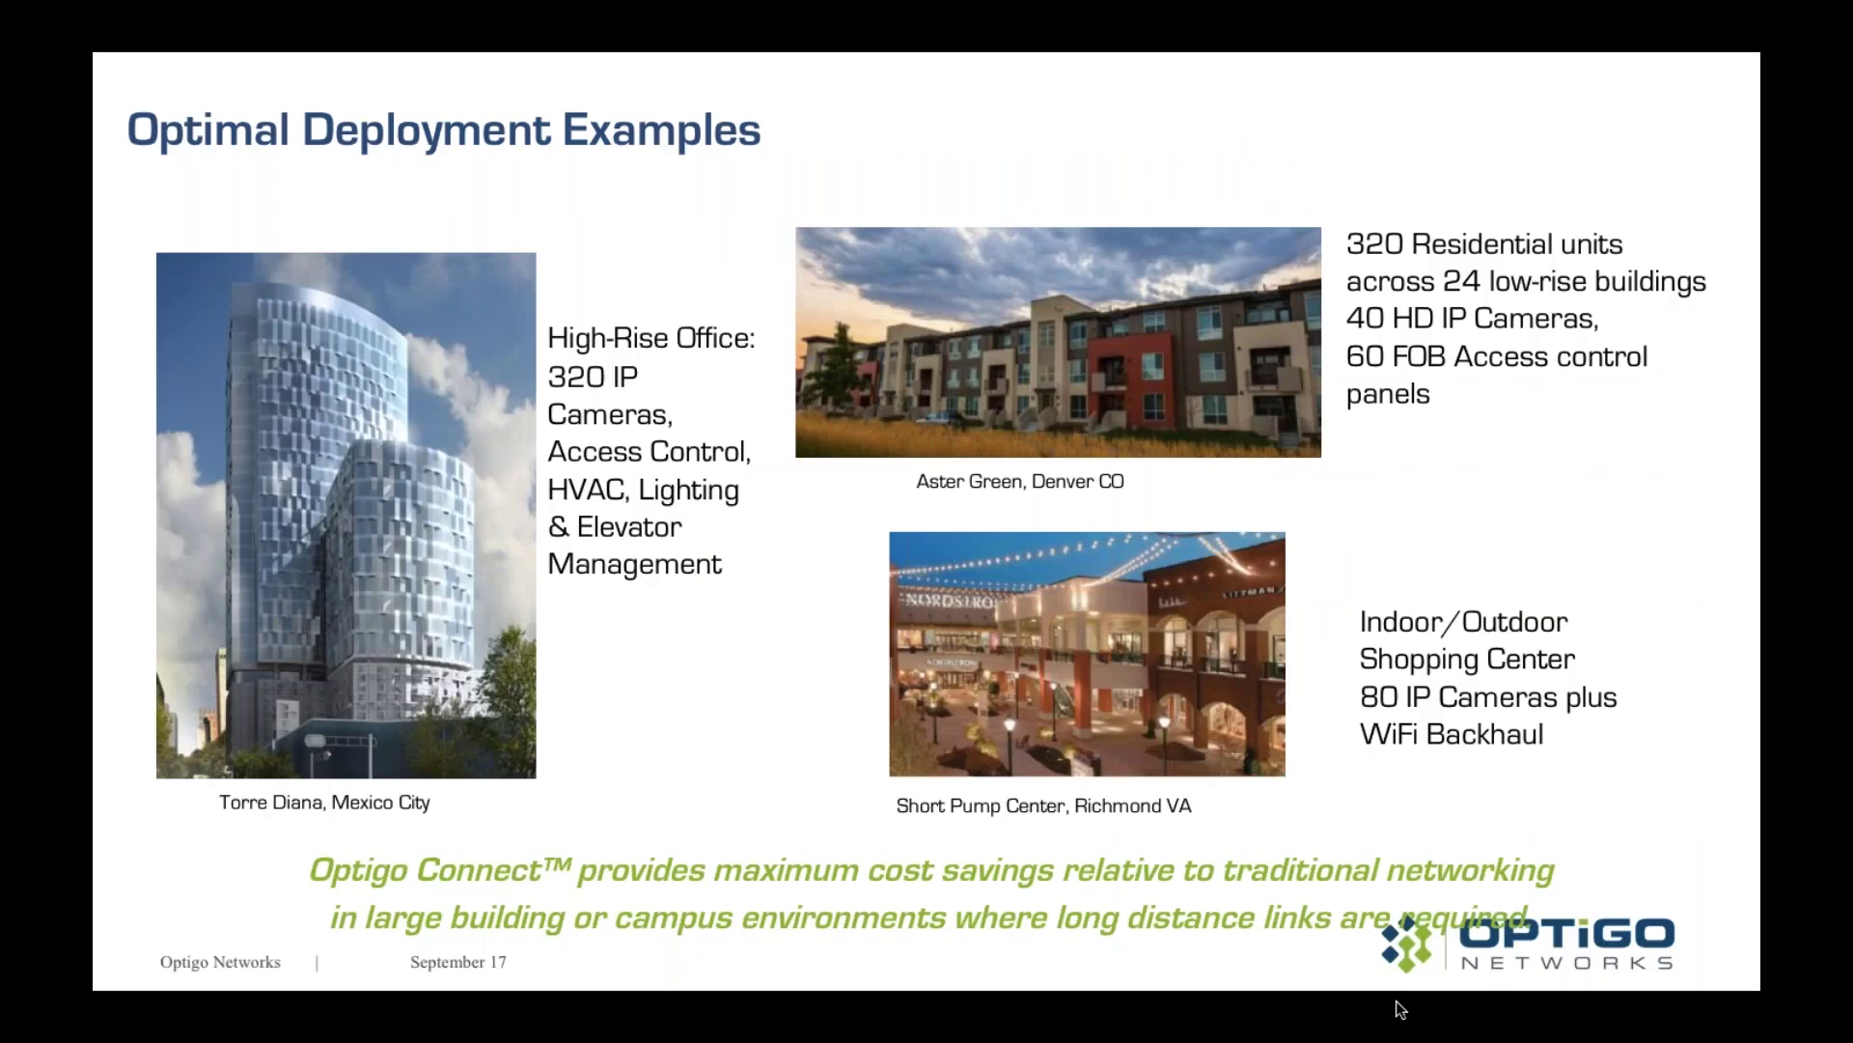